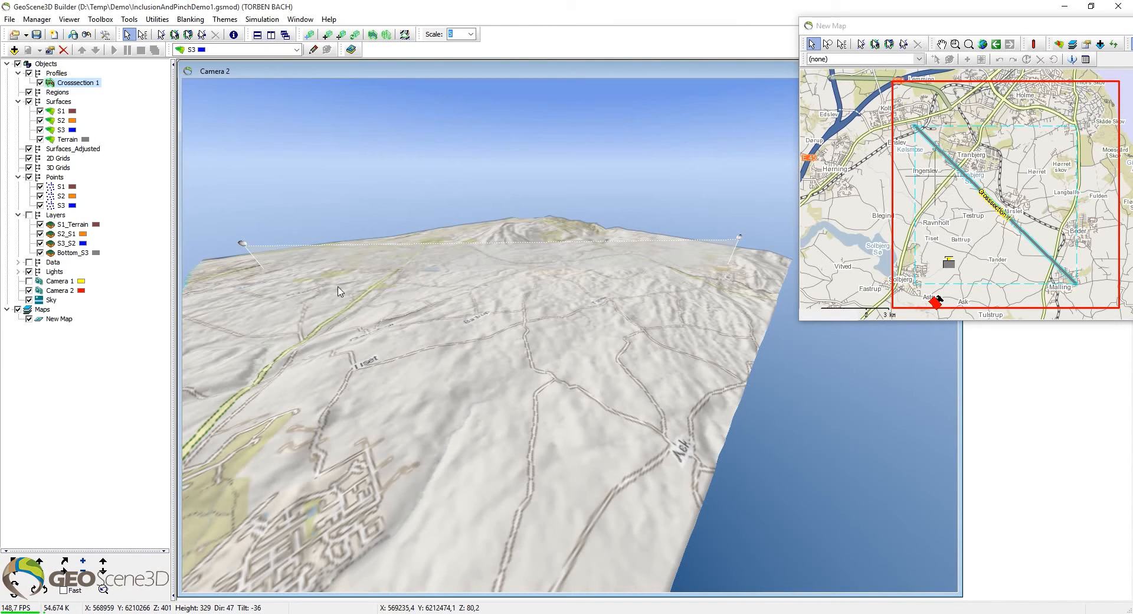
Step: Open the profile view of Crosssection 1 and bring elevations down to about -110 into view
drag(375, 273, 449, 322)
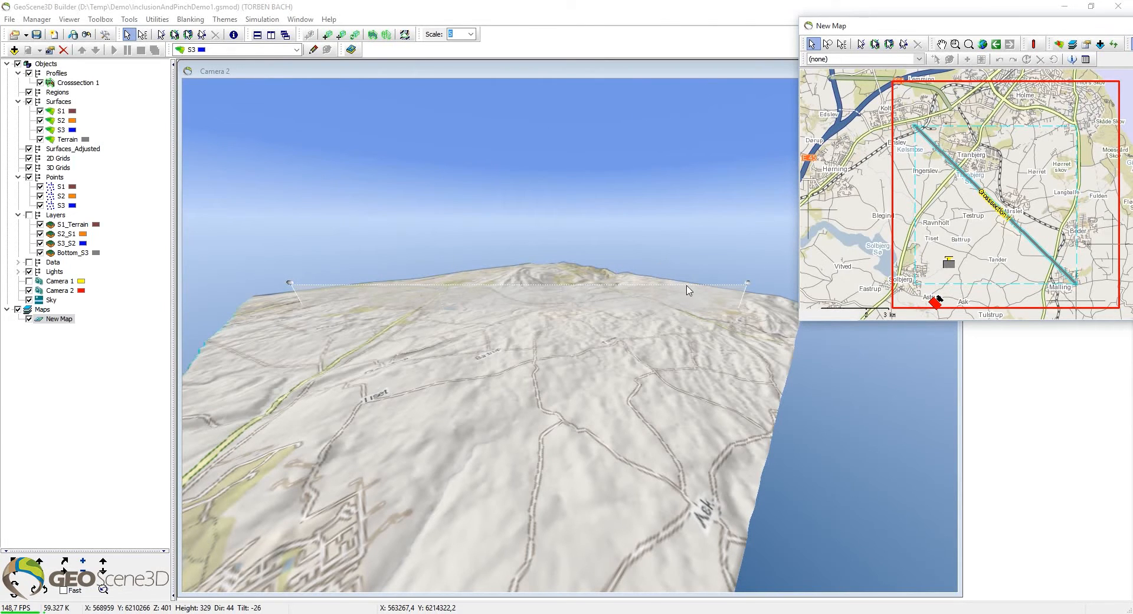
right_click(416, 290)
click(503, 331)
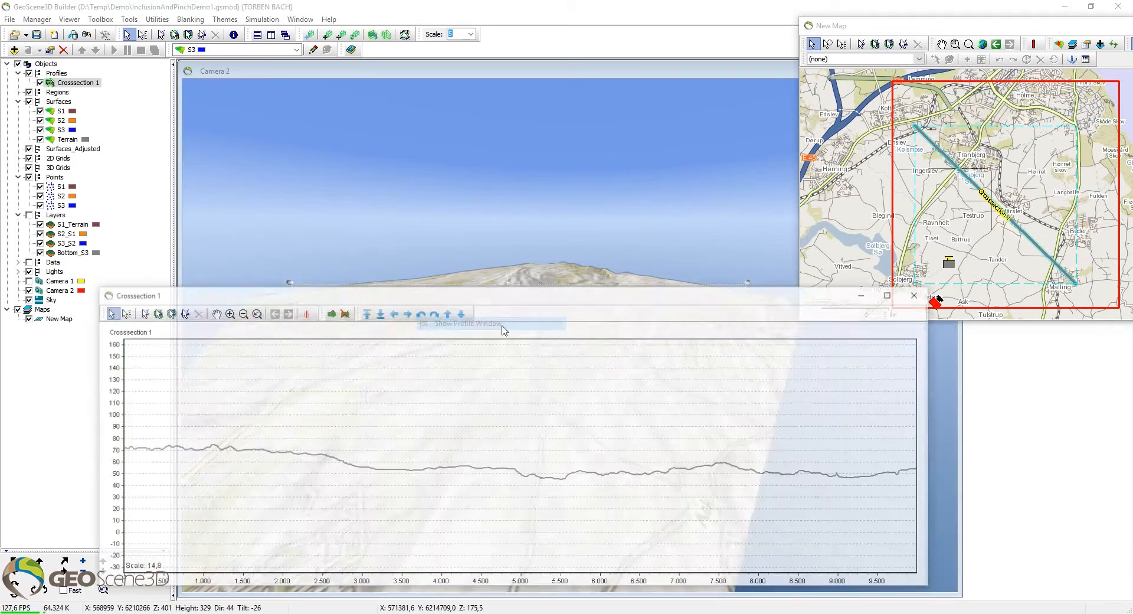
drag(495, 301, 619, 168)
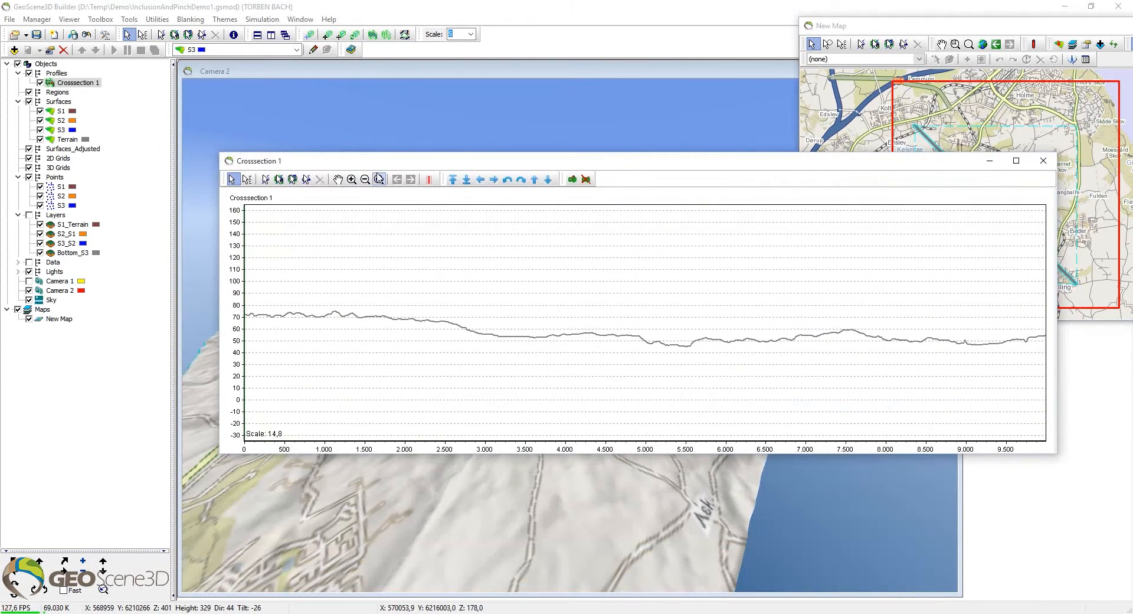
click(338, 180)
drag(617, 401, 595, 305)
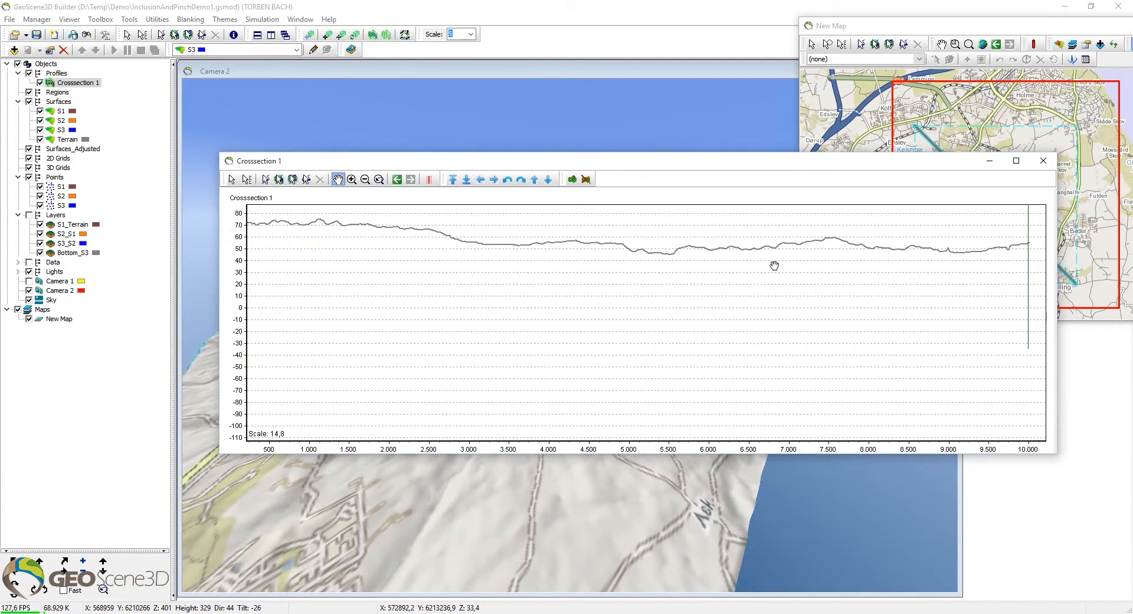
Step: Examine the S1, S2 and S3 point sets, their matching surfaces and the layers in the object tree
click(62, 188)
click(46, 19)
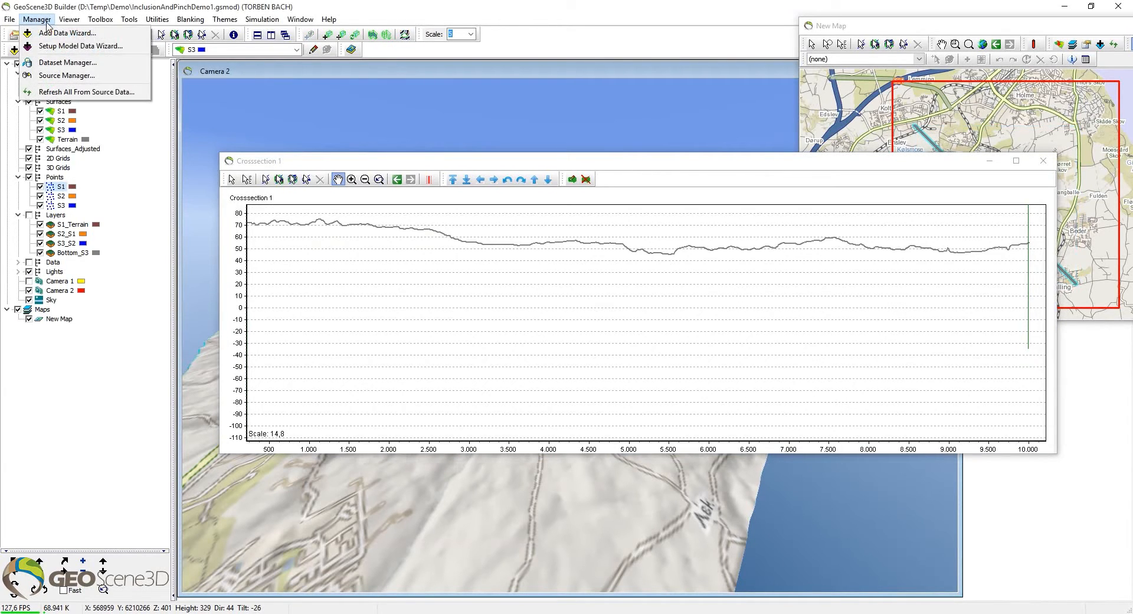
click(81, 2)
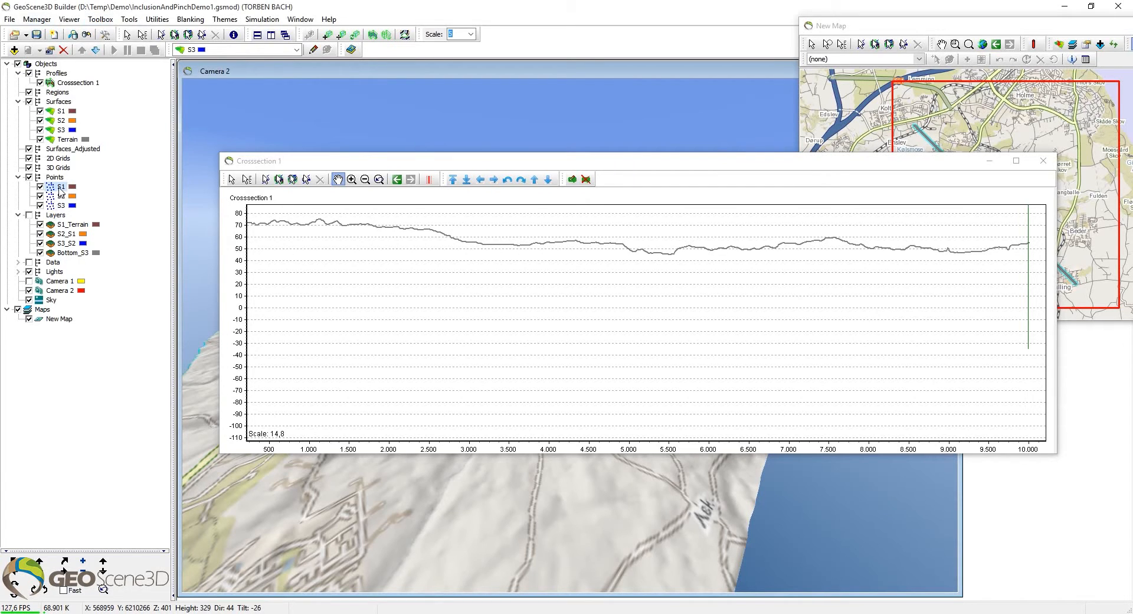
click(58, 197)
click(60, 204)
click(64, 186)
click(62, 197)
click(62, 204)
click(50, 113)
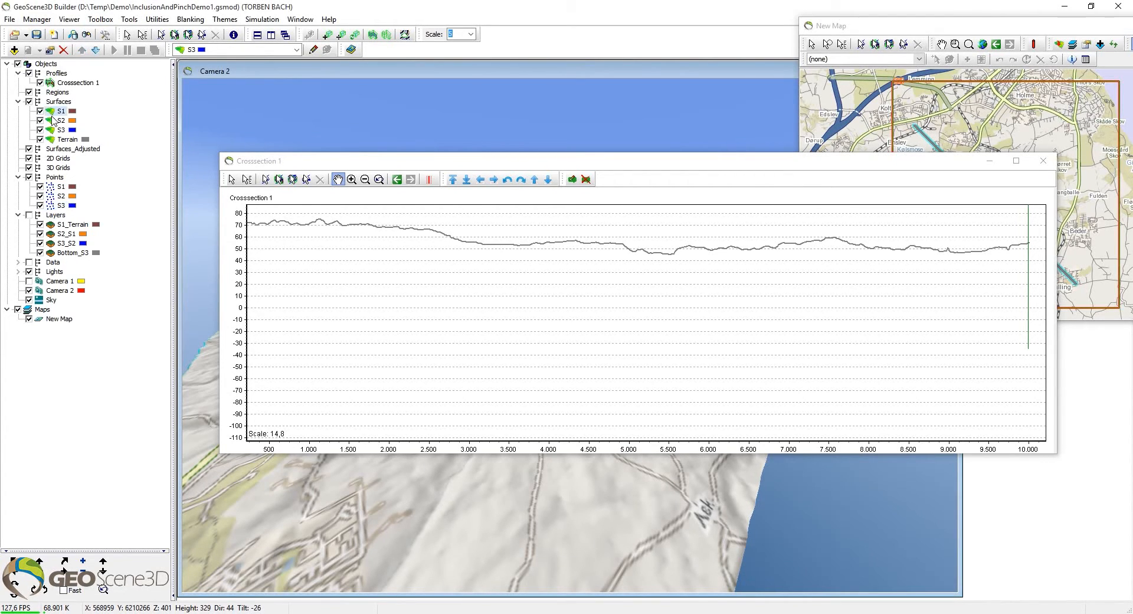
click(61, 122)
click(62, 131)
click(30, 216)
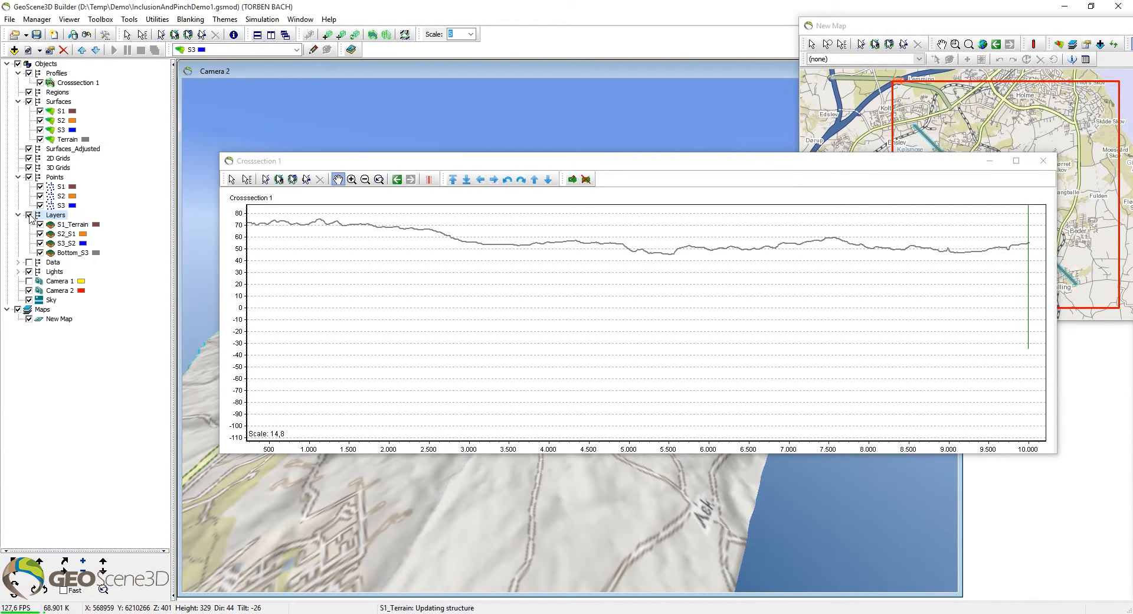
click(73, 235)
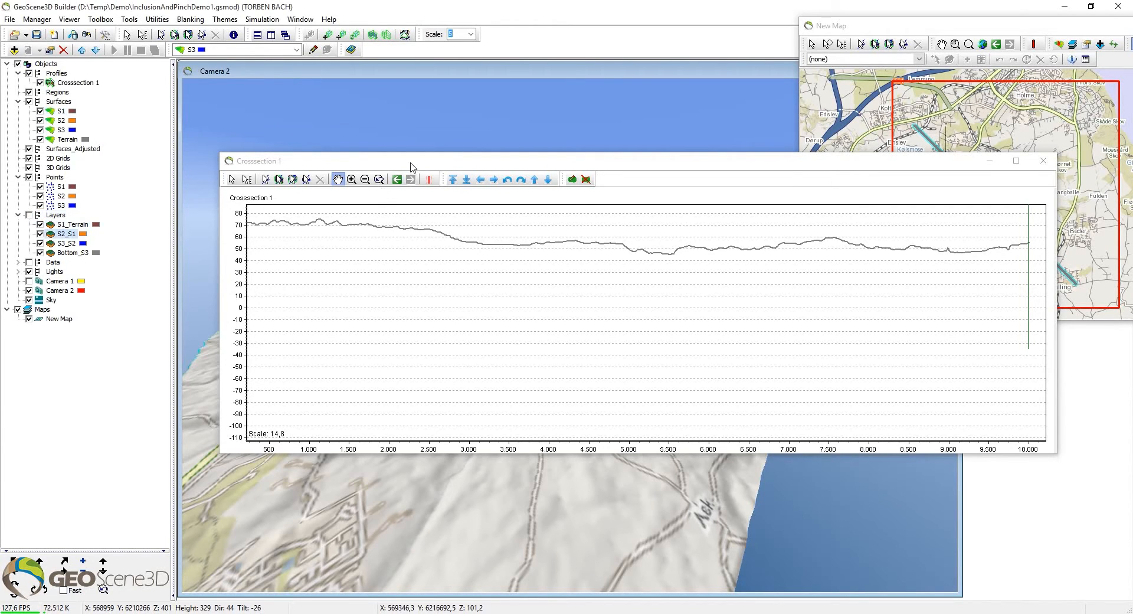
Step: Move the cross-section window clear of the map and open the S1 point set for editing
drag(411, 167, 289, 204)
click(297, 50)
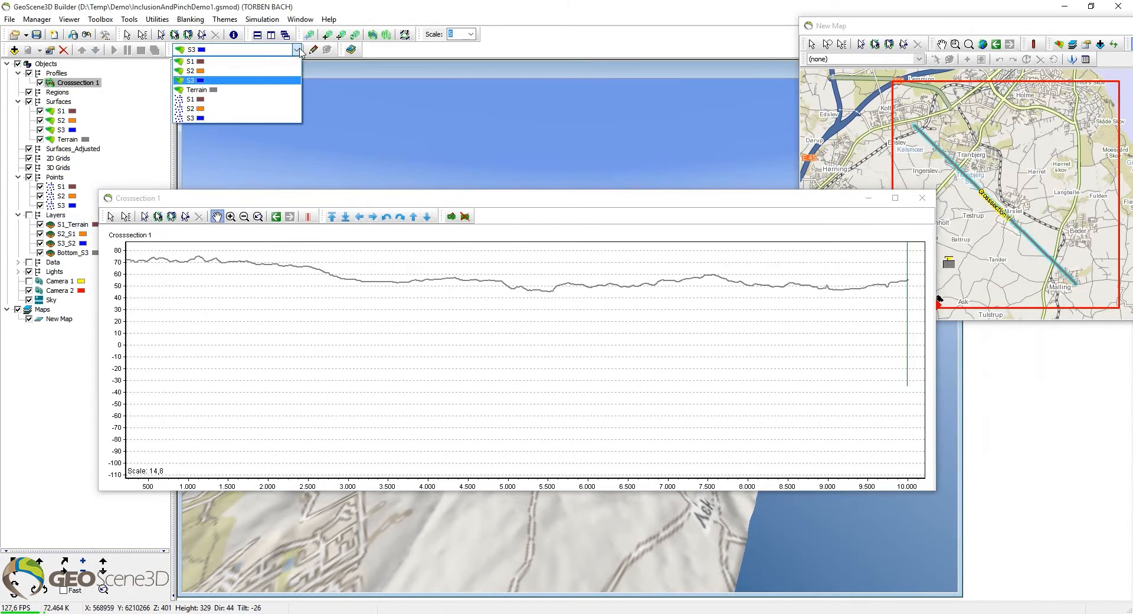
click(191, 99)
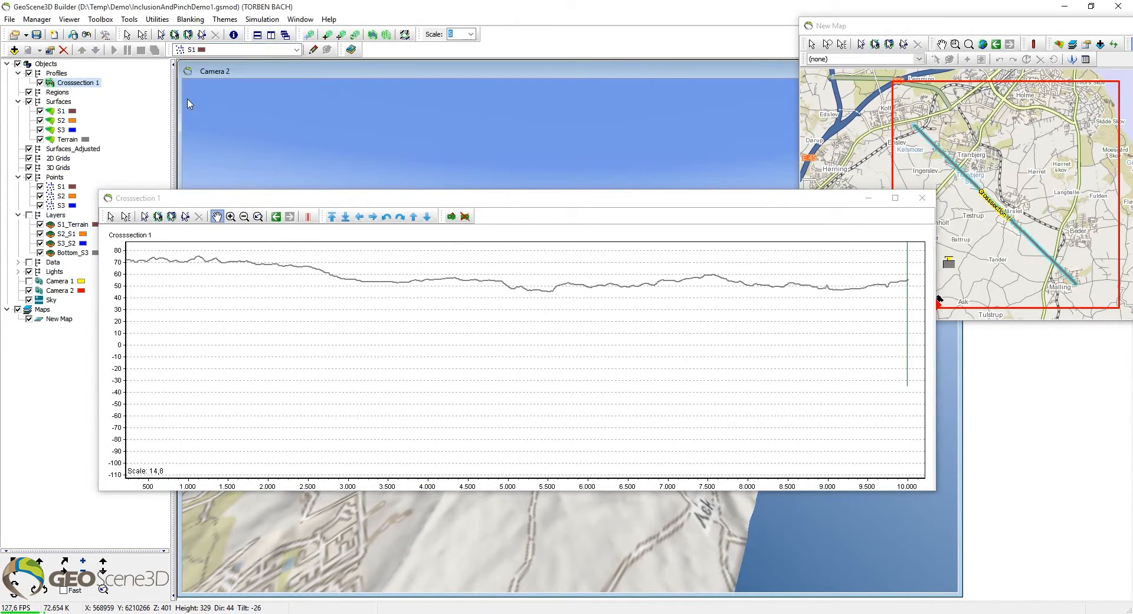
click(313, 51)
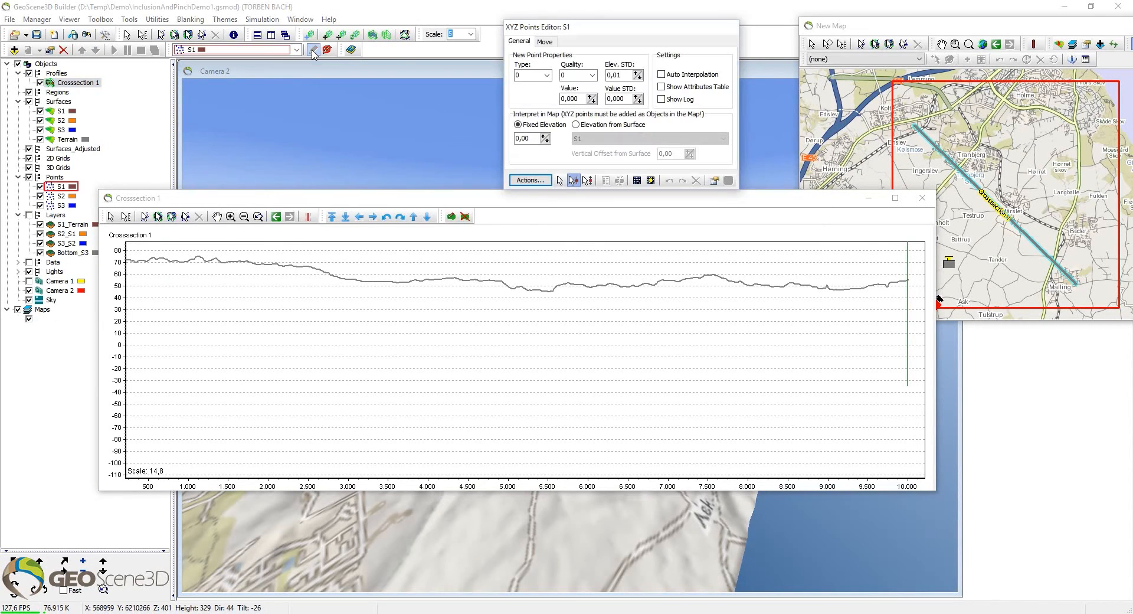
Step: Add 19 S1 points along the section, from about -2 at 9,750 over an 80 high crest to about 33 near 500, and interpolate the surface
click(888, 347)
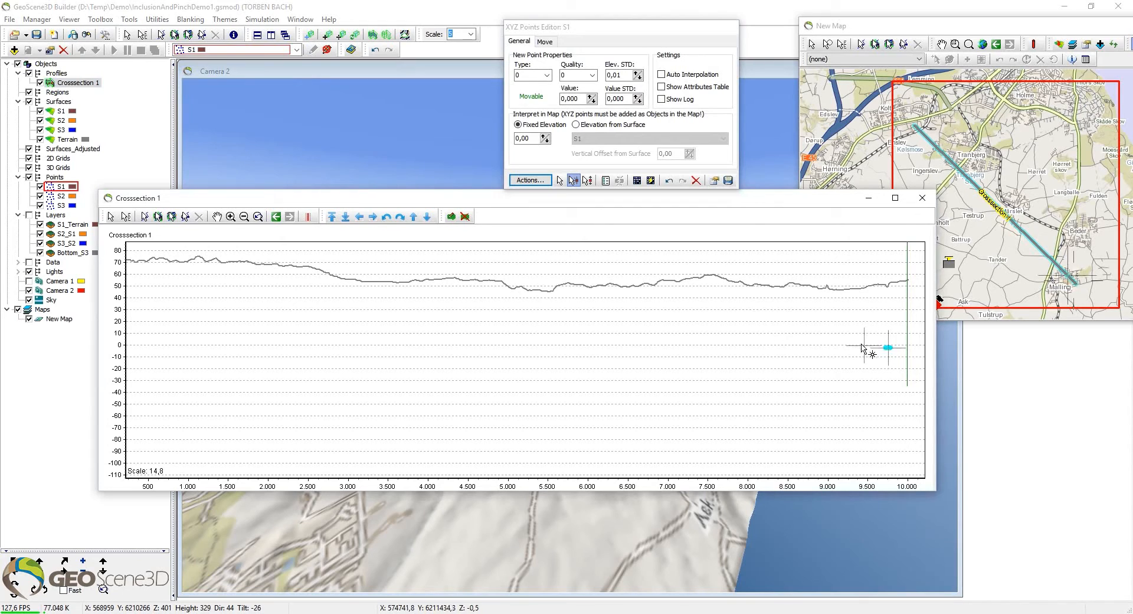
click(842, 338)
click(804, 324)
click(772, 308)
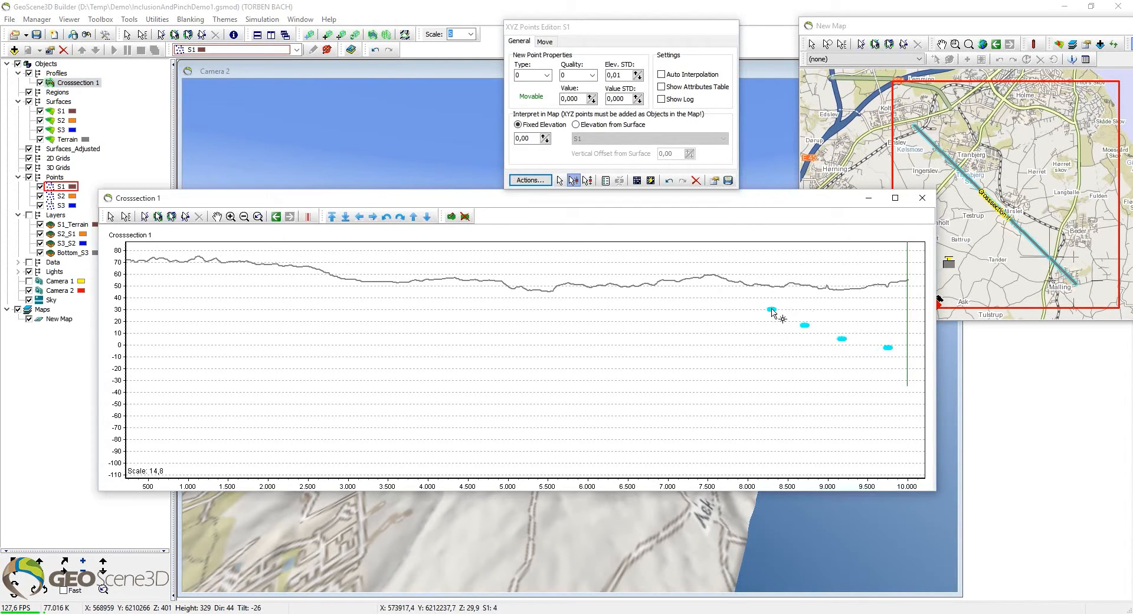
click(731, 295)
click(709, 281)
click(687, 267)
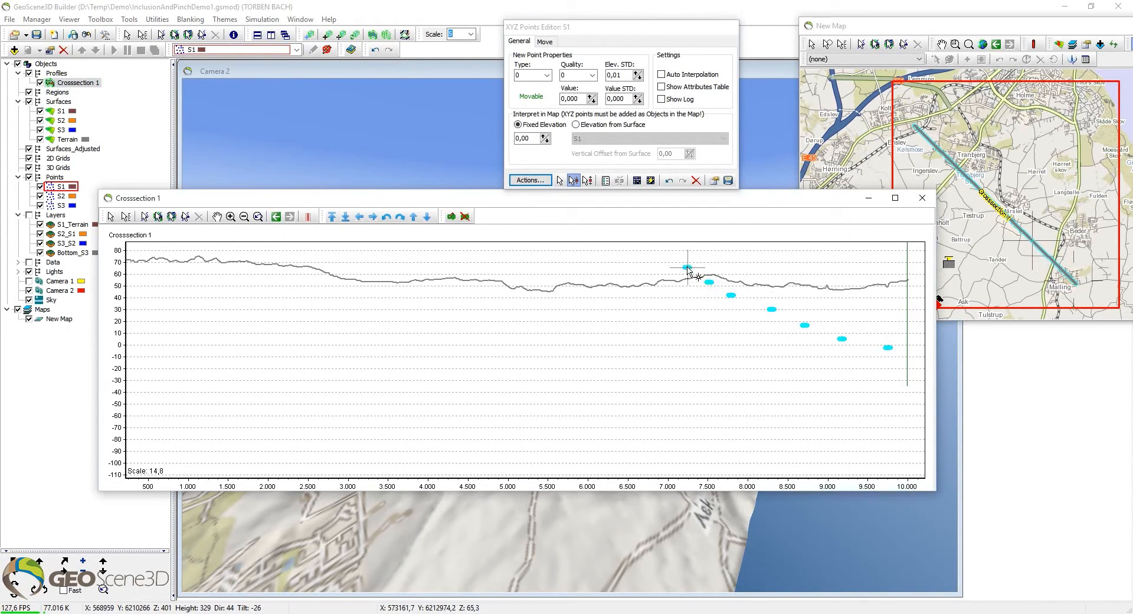
click(631, 256)
click(587, 251)
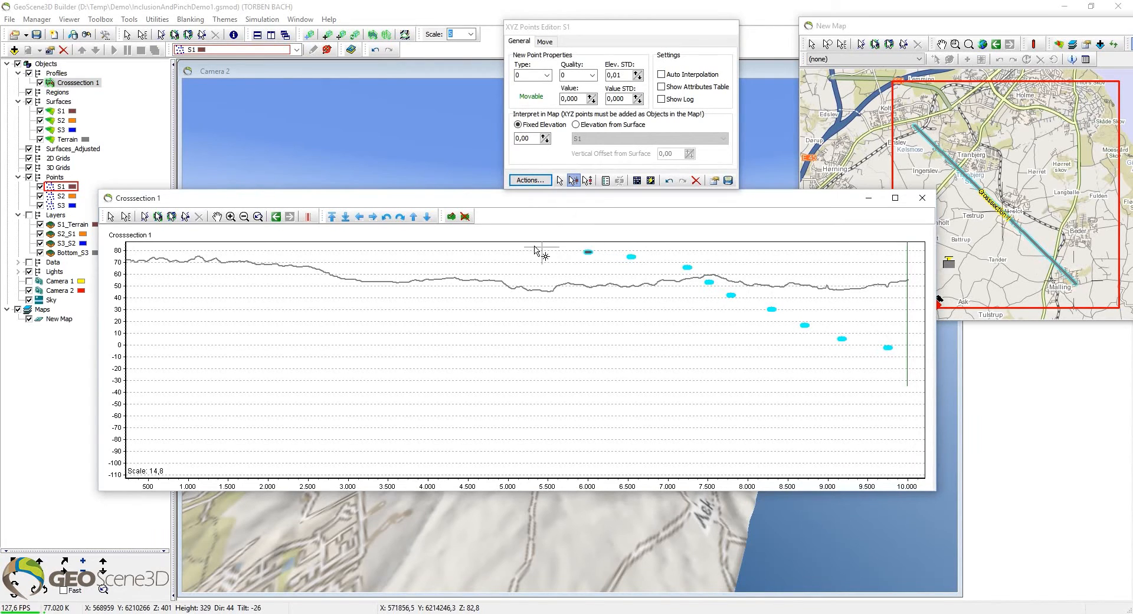
click(500, 249)
click(449, 251)
click(396, 252)
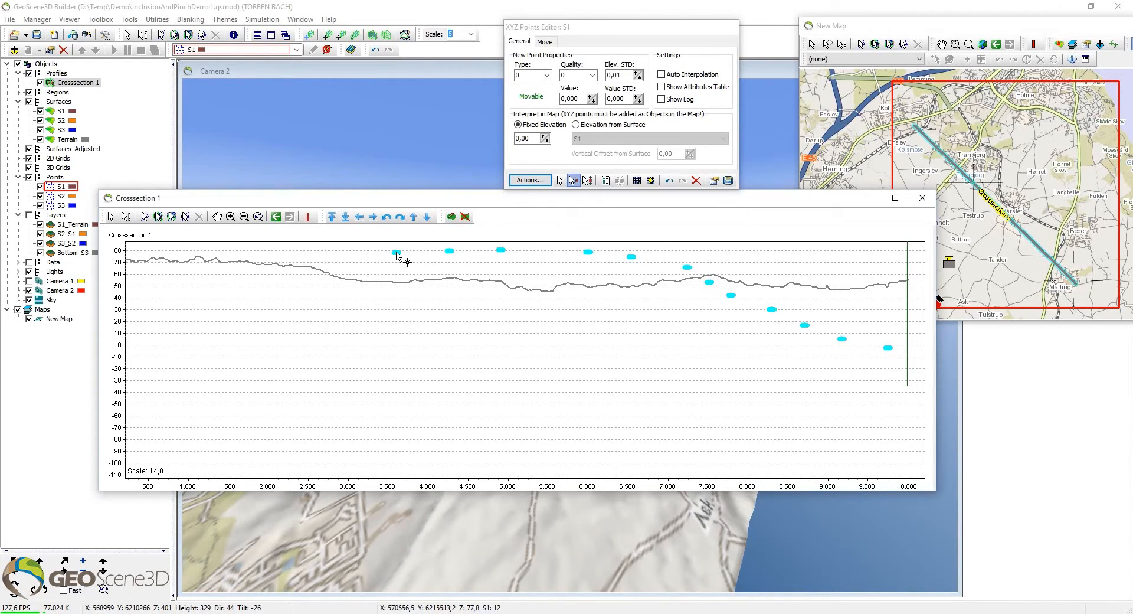
click(365, 266)
click(341, 286)
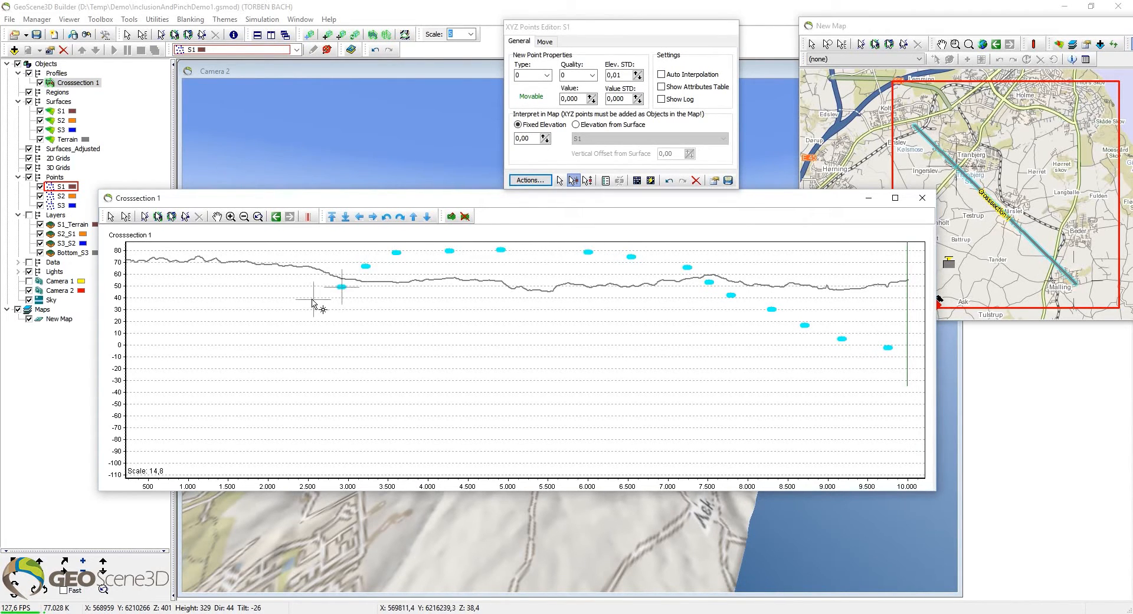
click(308, 300)
click(270, 314)
click(224, 305)
click(188, 305)
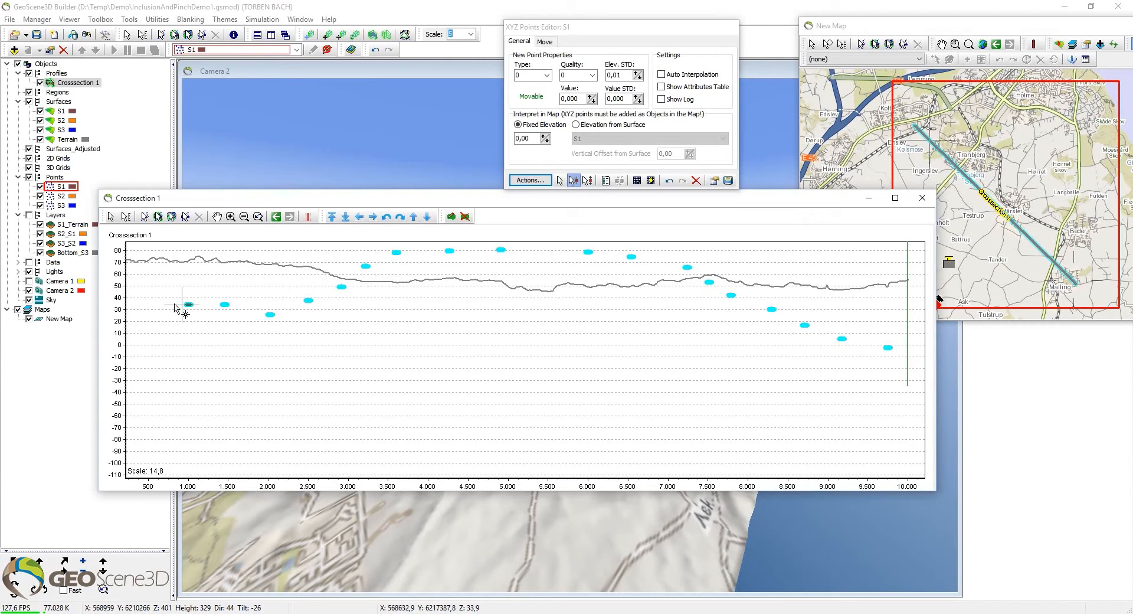
click(153, 308)
click(650, 179)
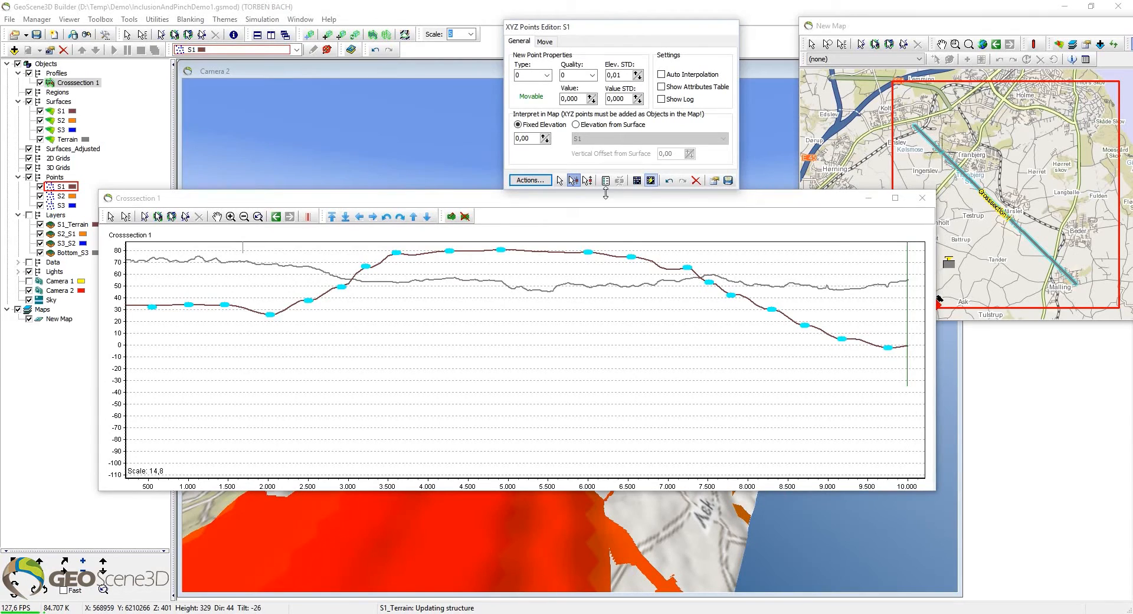
Step: Switch editing to the S2 point set and save the S1 edits to their source
click(296, 50)
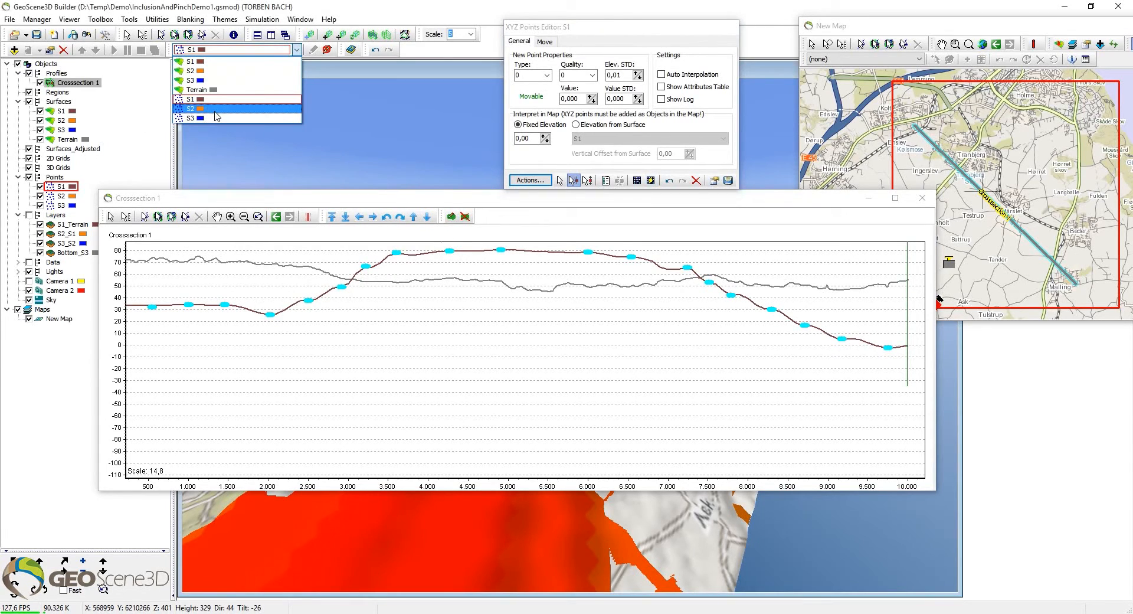
click(217, 109)
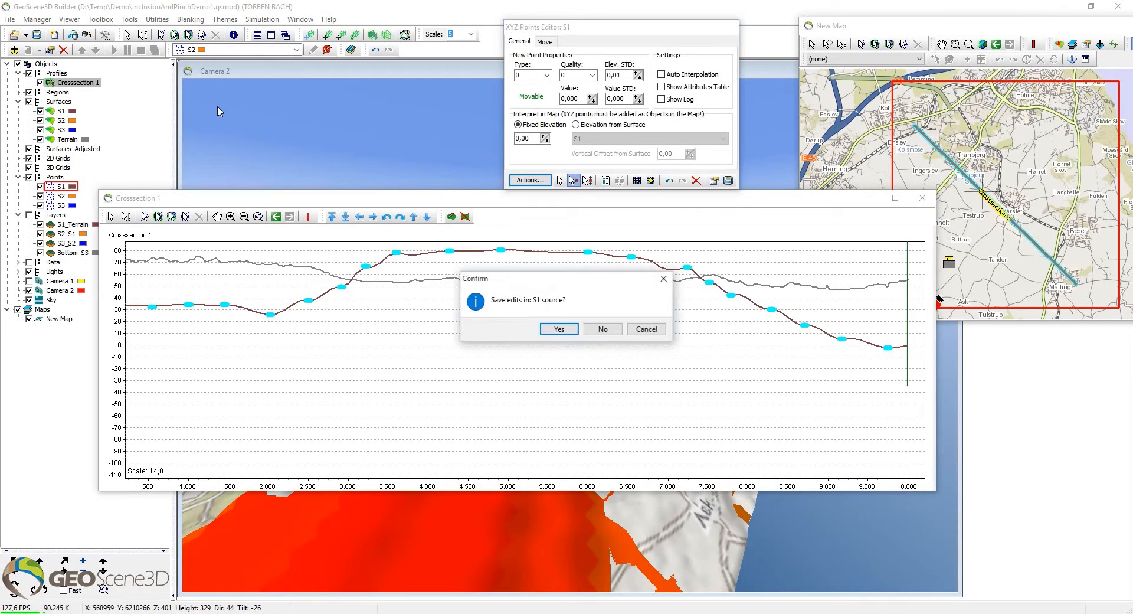
click(557, 329)
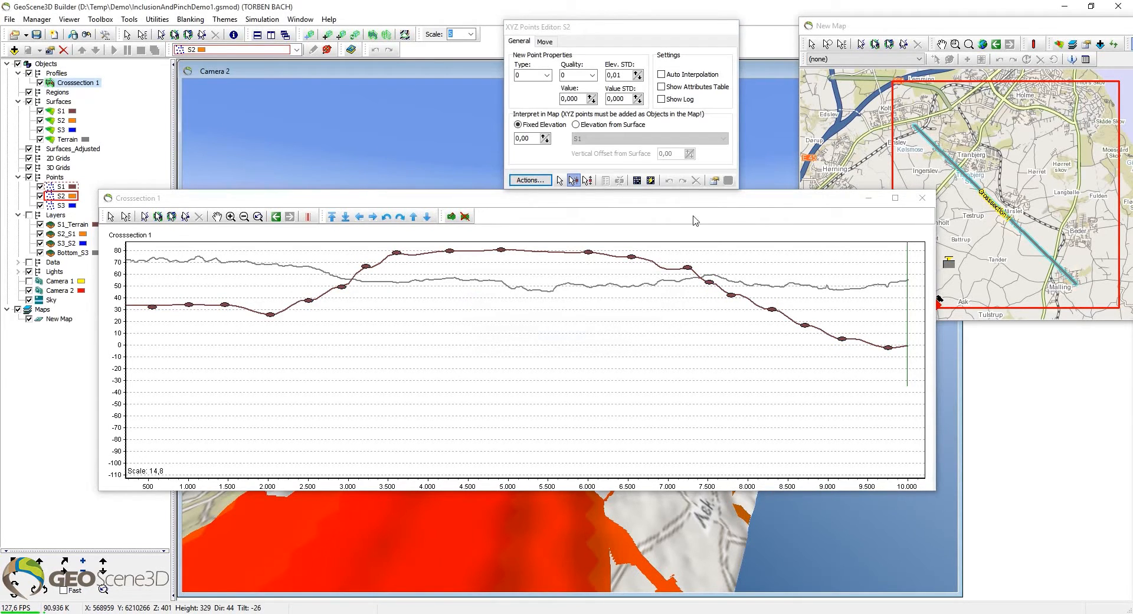
Step: Add S2 points from about -35 at 10,000 to 0 near 300, undulating across S1 with a peak of about 65, and interpolate the surface
click(904, 385)
click(883, 377)
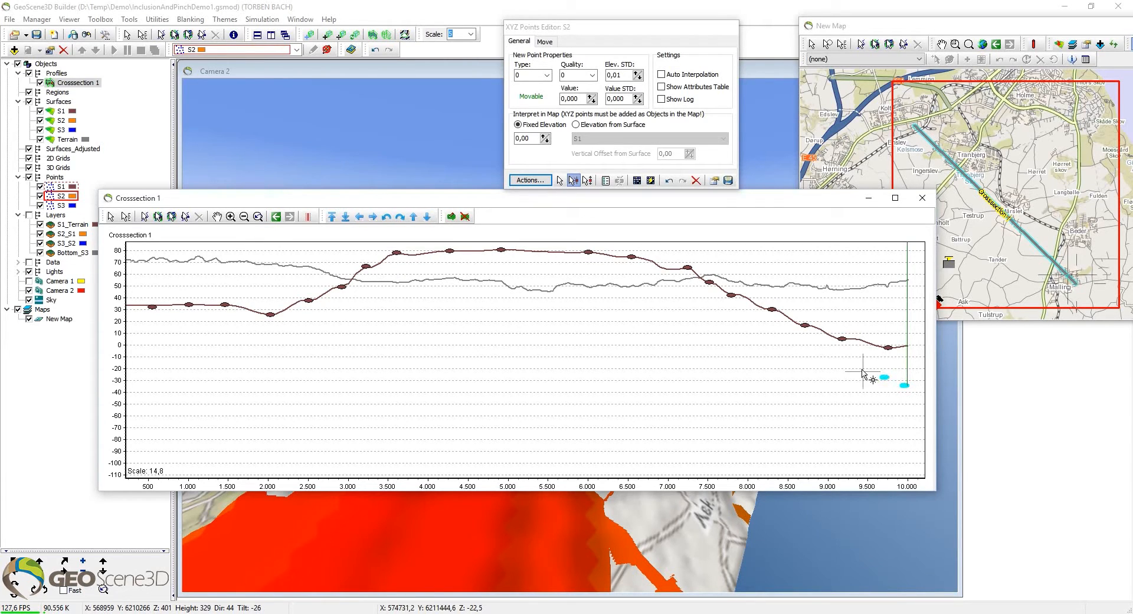
click(861, 369)
click(841, 354)
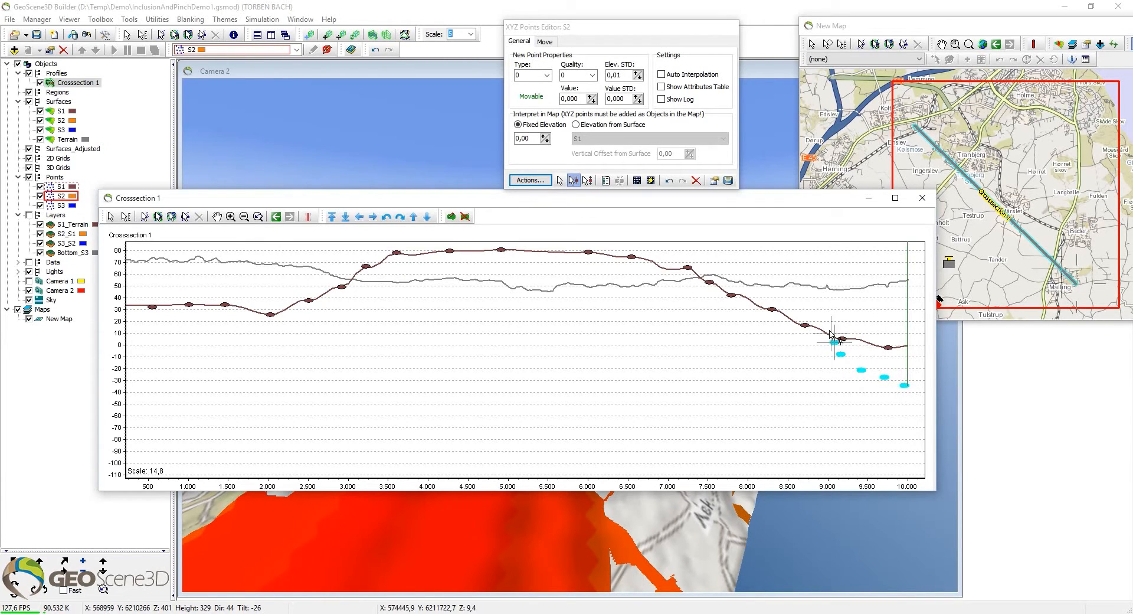
click(833, 341)
click(826, 323)
click(804, 310)
click(774, 301)
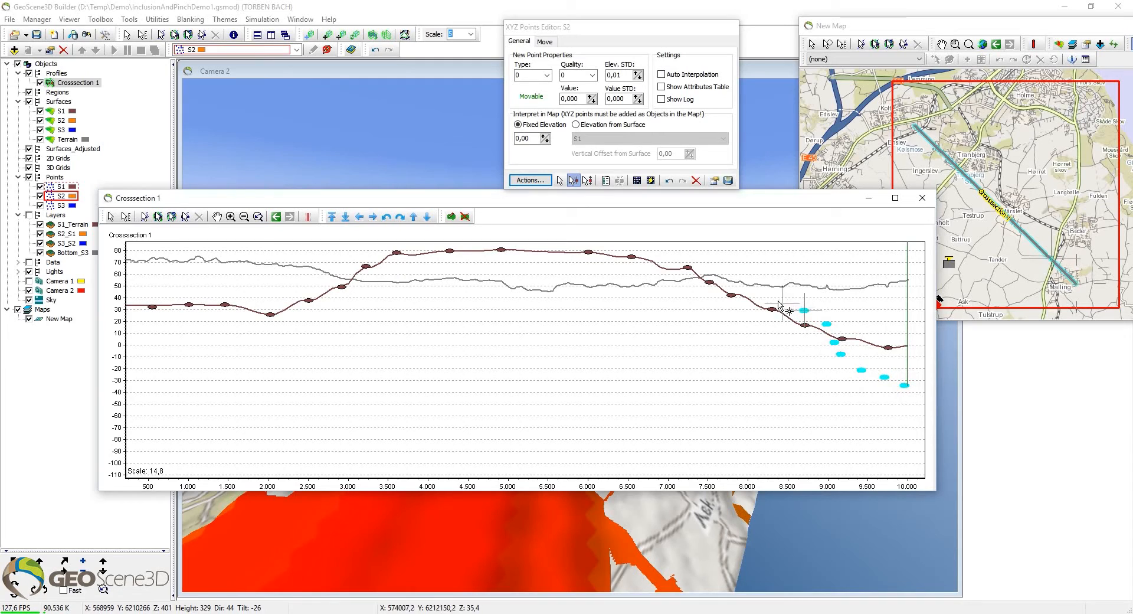
click(744, 309)
click(719, 318)
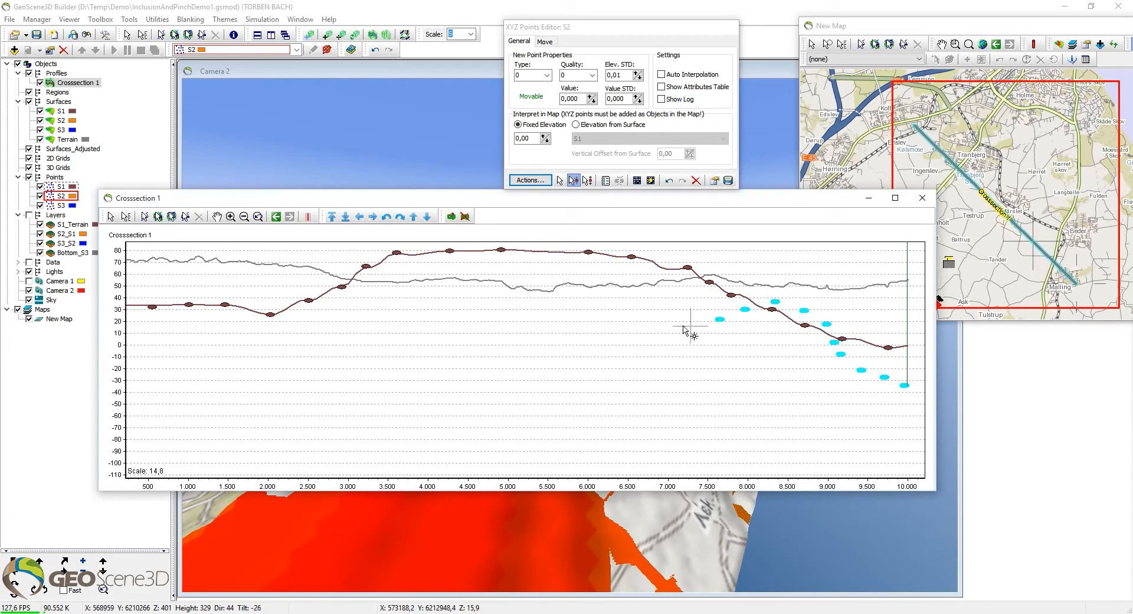
click(680, 325)
click(664, 326)
click(617, 312)
click(598, 298)
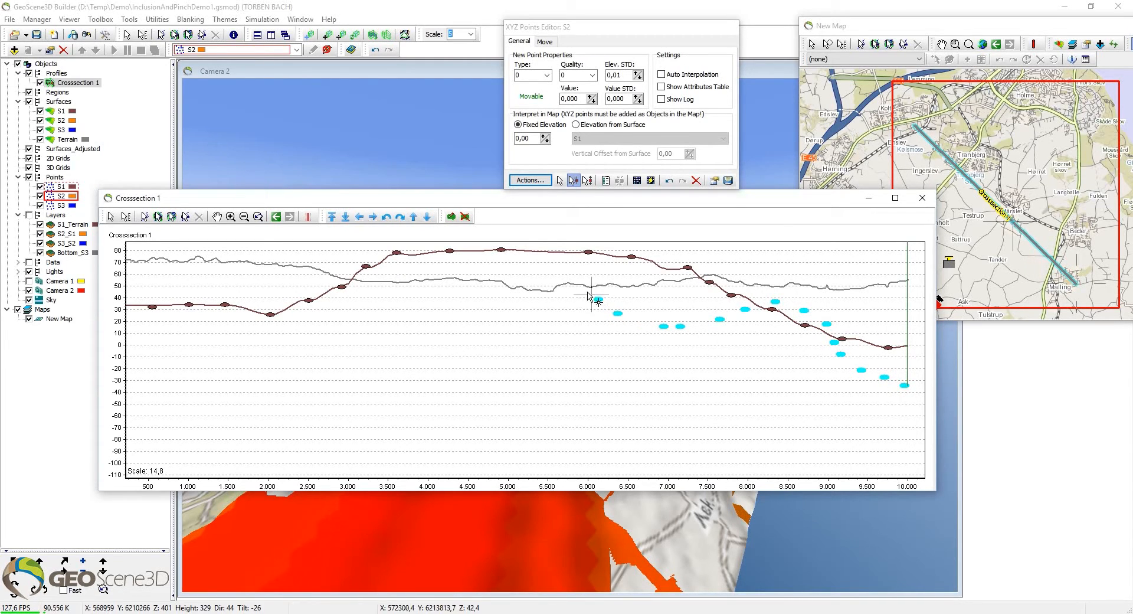
click(581, 288)
click(564, 271)
click(526, 268)
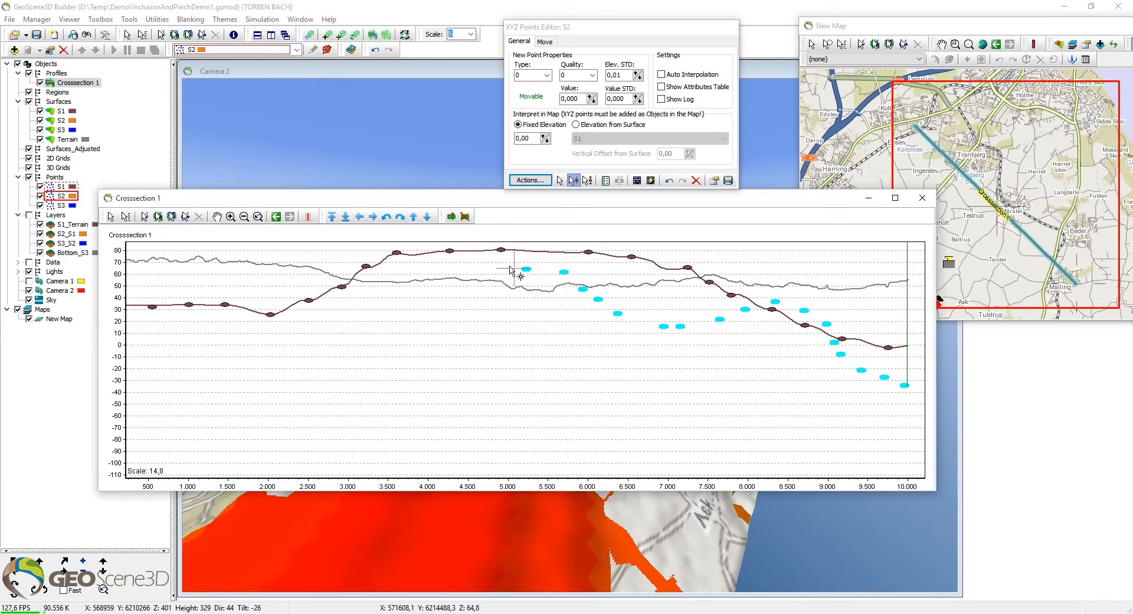
click(499, 267)
click(480, 269)
click(455, 282)
click(431, 297)
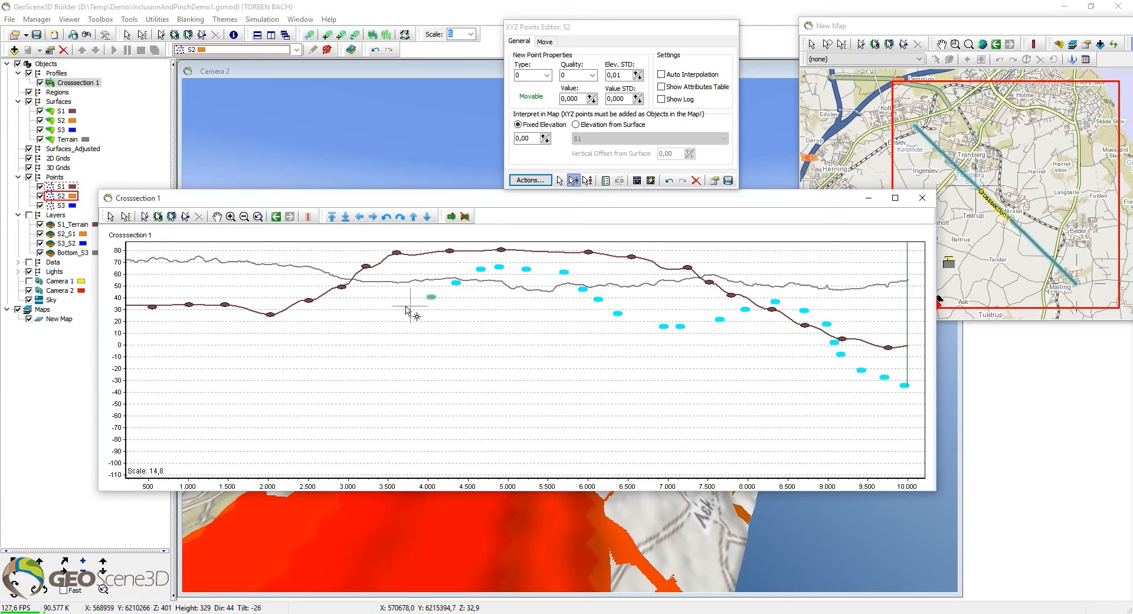
click(407, 306)
click(383, 309)
click(367, 309)
click(357, 310)
click(342, 308)
click(327, 304)
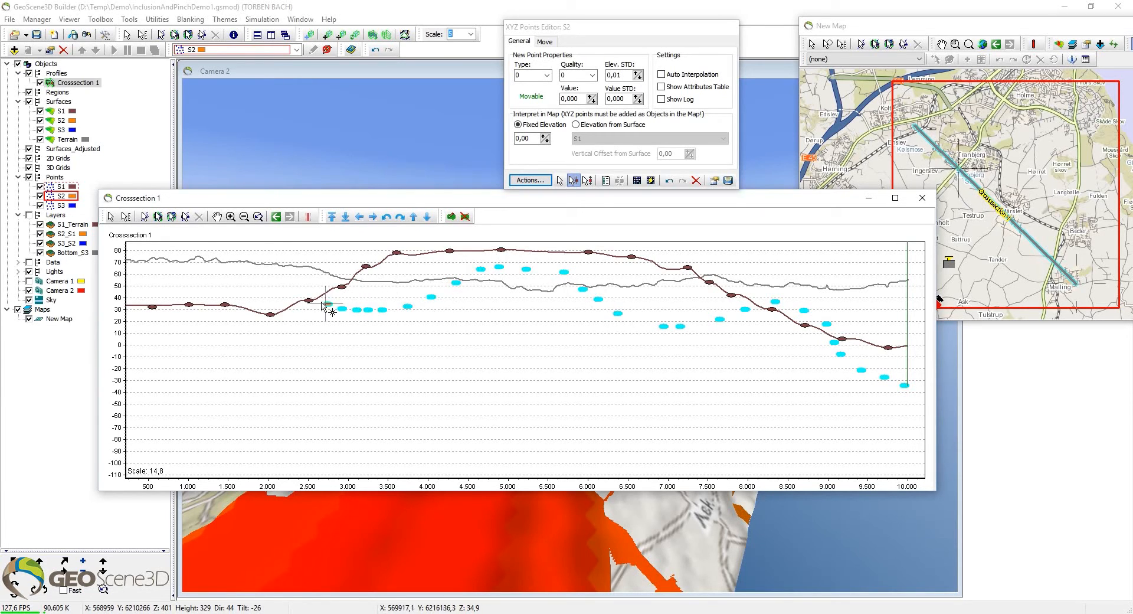
click(307, 298)
click(299, 297)
click(265, 290)
click(250, 290)
click(226, 293)
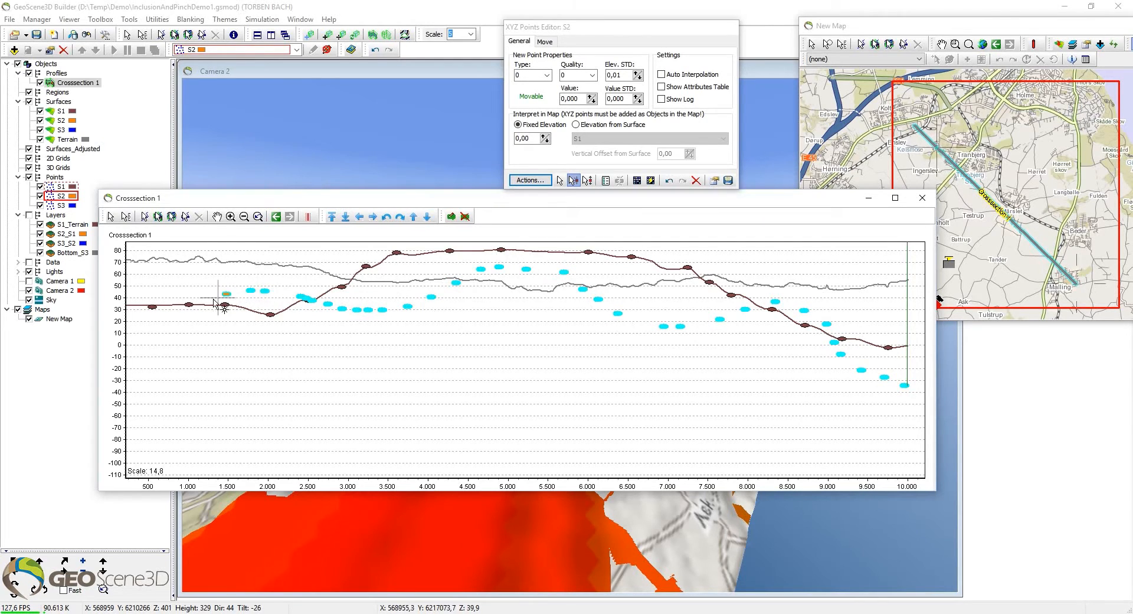
click(201, 306)
click(187, 314)
click(165, 328)
click(148, 338)
click(133, 344)
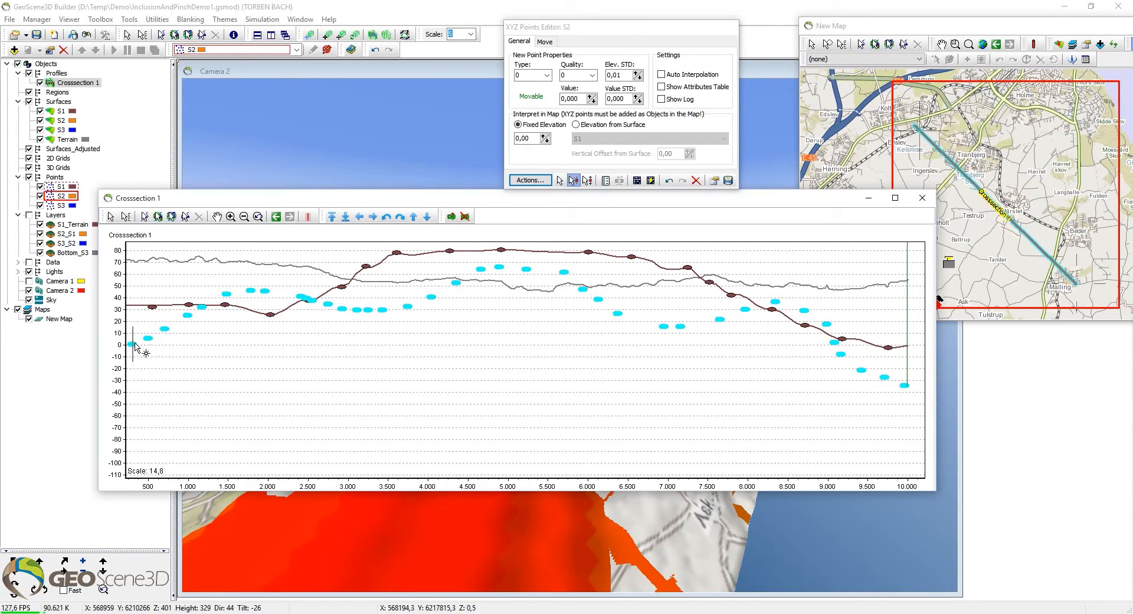
click(650, 183)
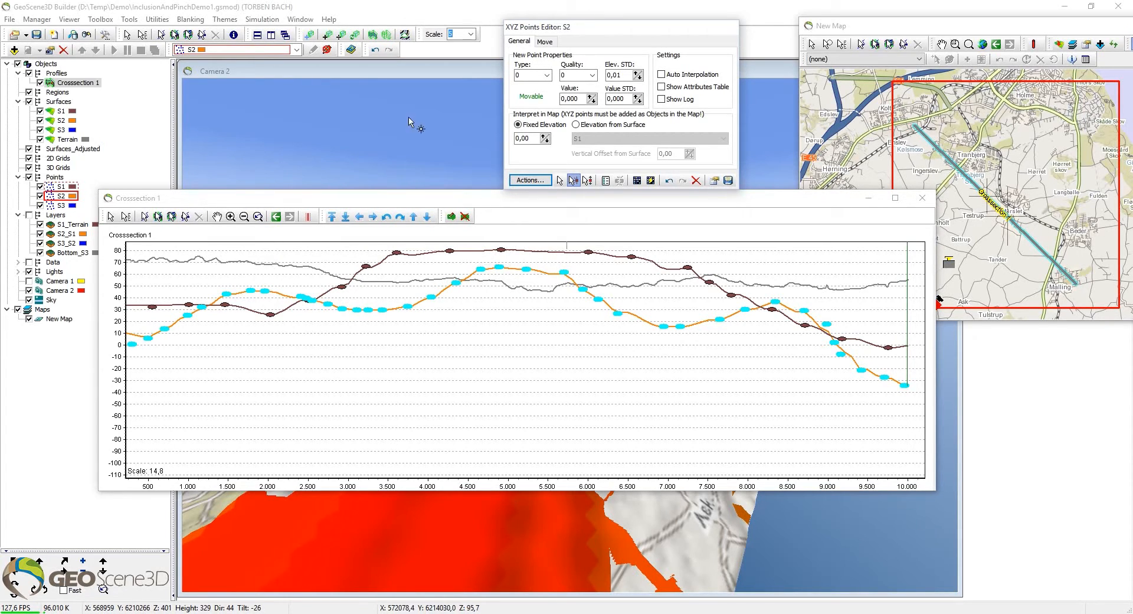
Step: Switch editing to the S3 point set and save the S2 edits to their source
click(297, 49)
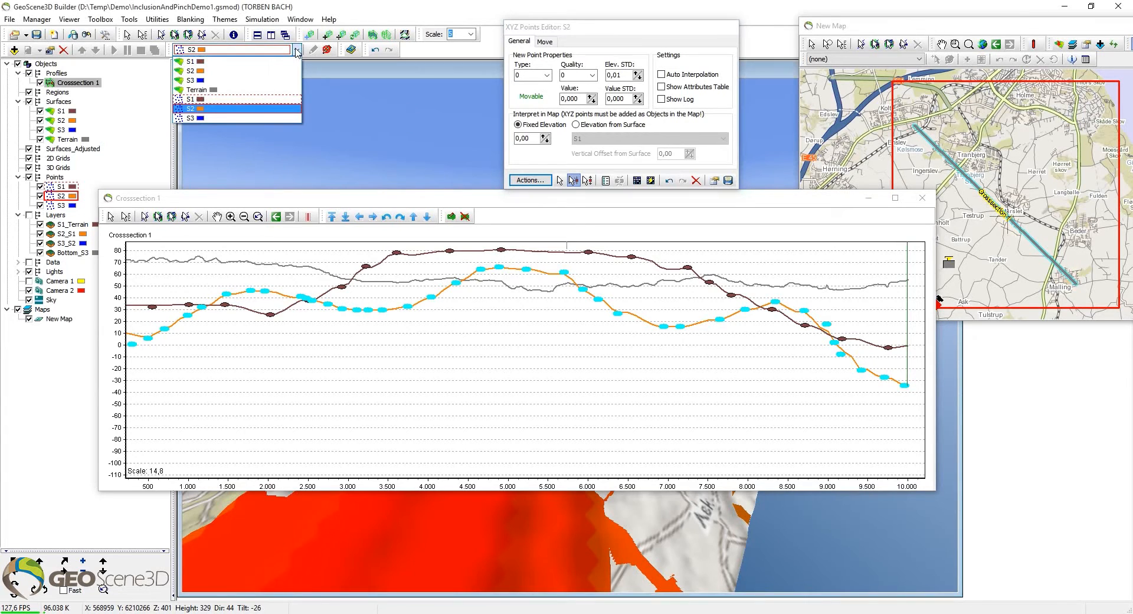
click(246, 118)
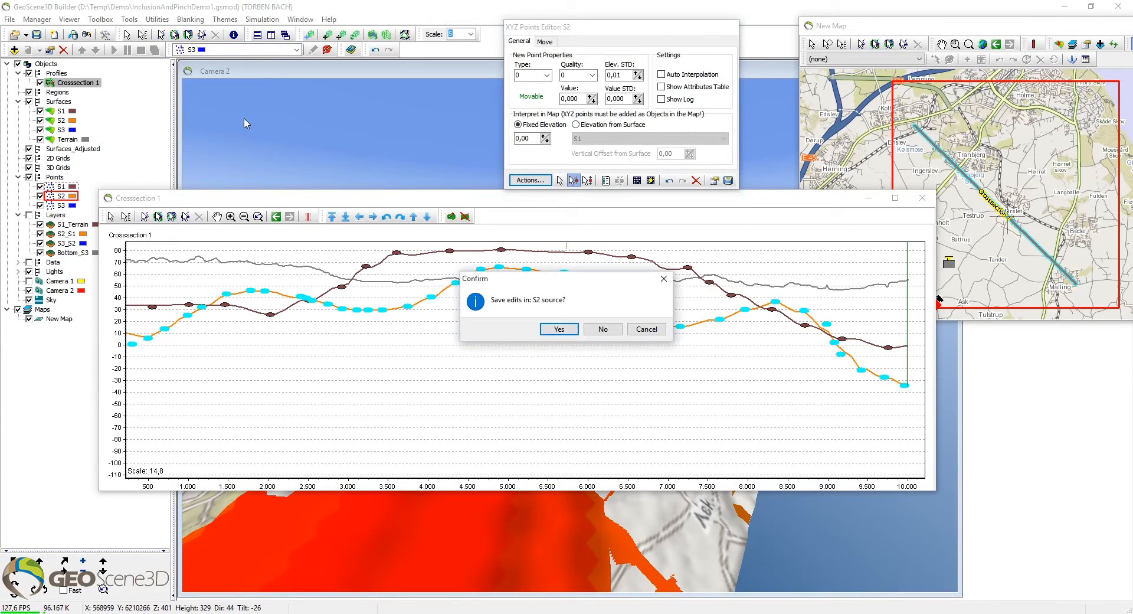
click(558, 329)
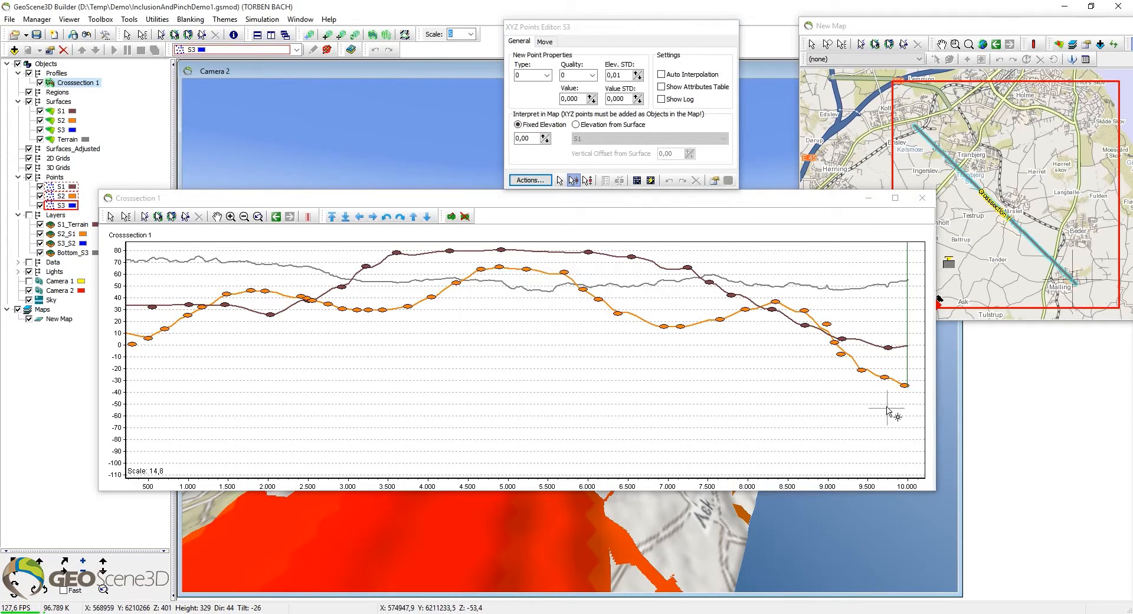
Step: Add S3 points from about -15 at 10,000 over a crest of about 60 near 4,800 to about -25 near 600, and interpolate the surface
click(898, 362)
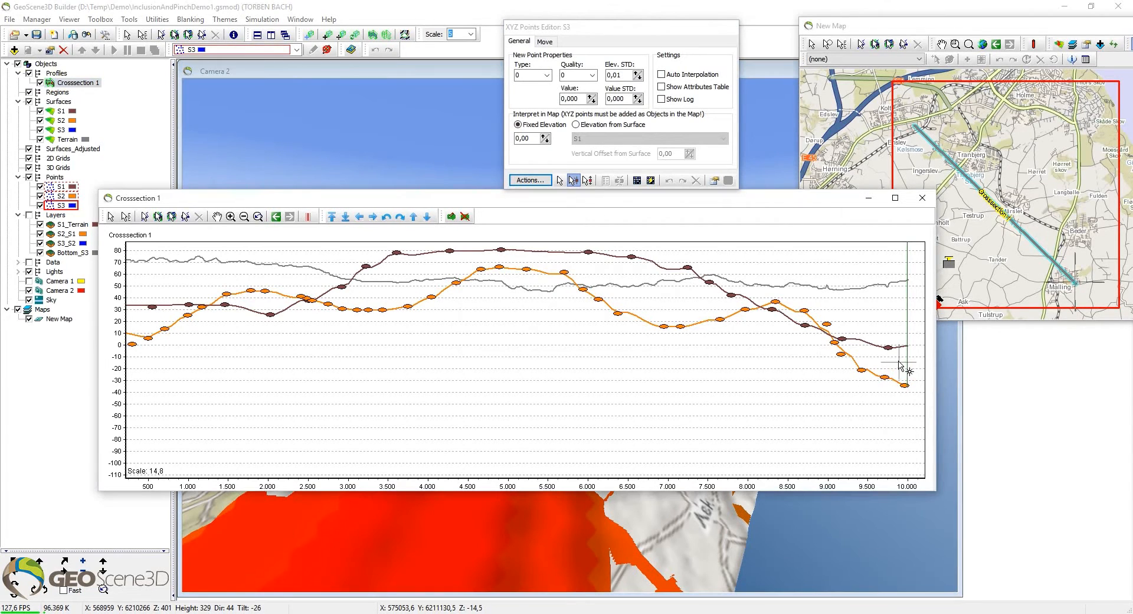
click(902, 361)
click(882, 366)
click(862, 371)
click(836, 376)
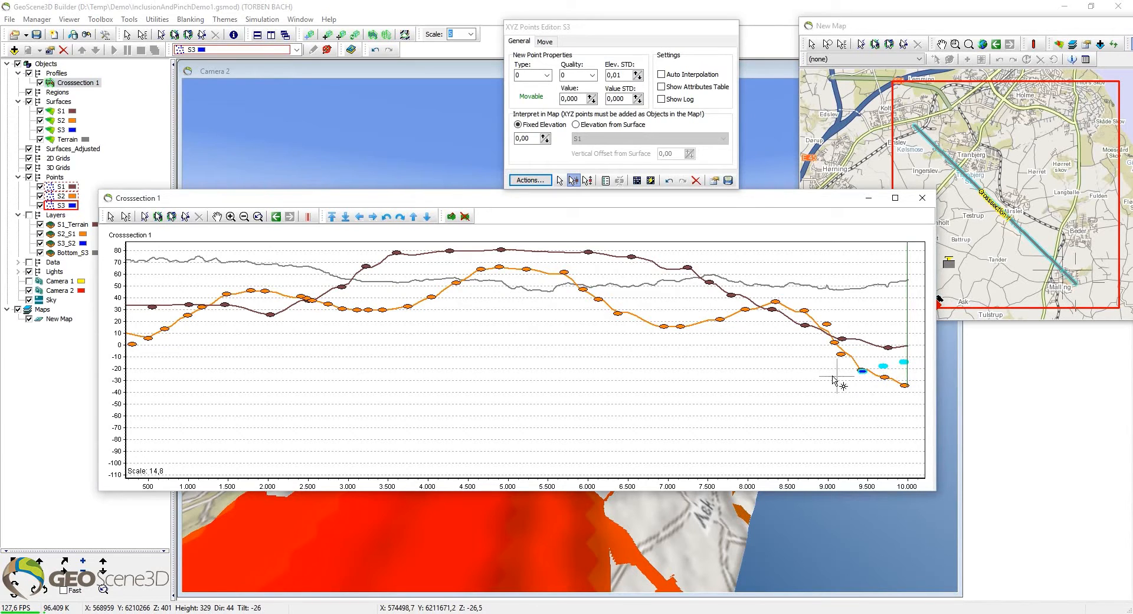
click(804, 377)
click(746, 366)
click(713, 353)
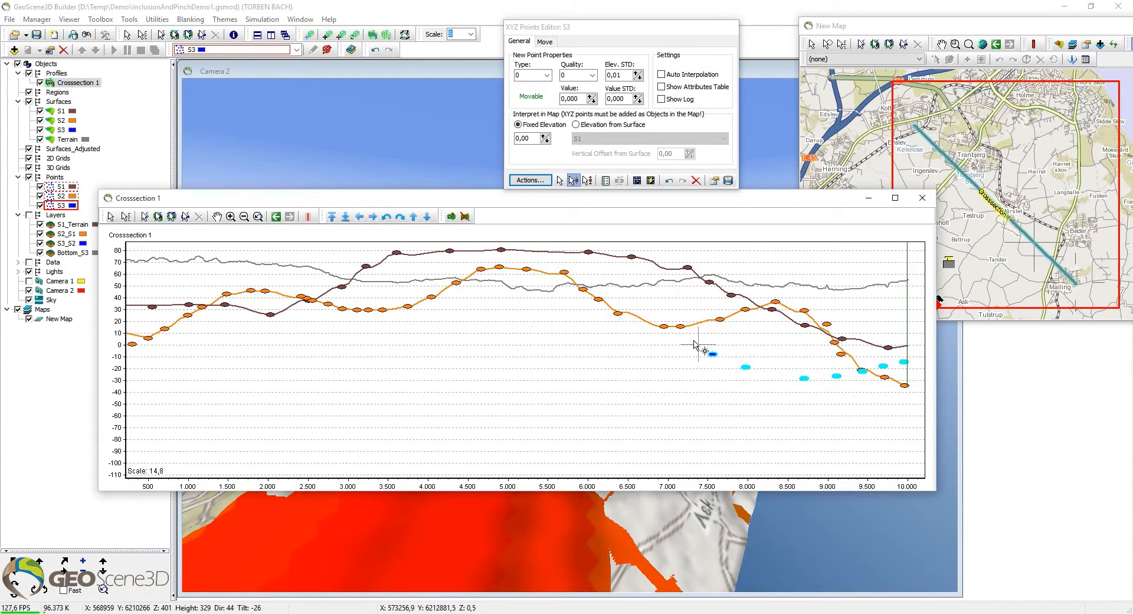
click(684, 335)
click(671, 327)
click(655, 312)
click(630, 308)
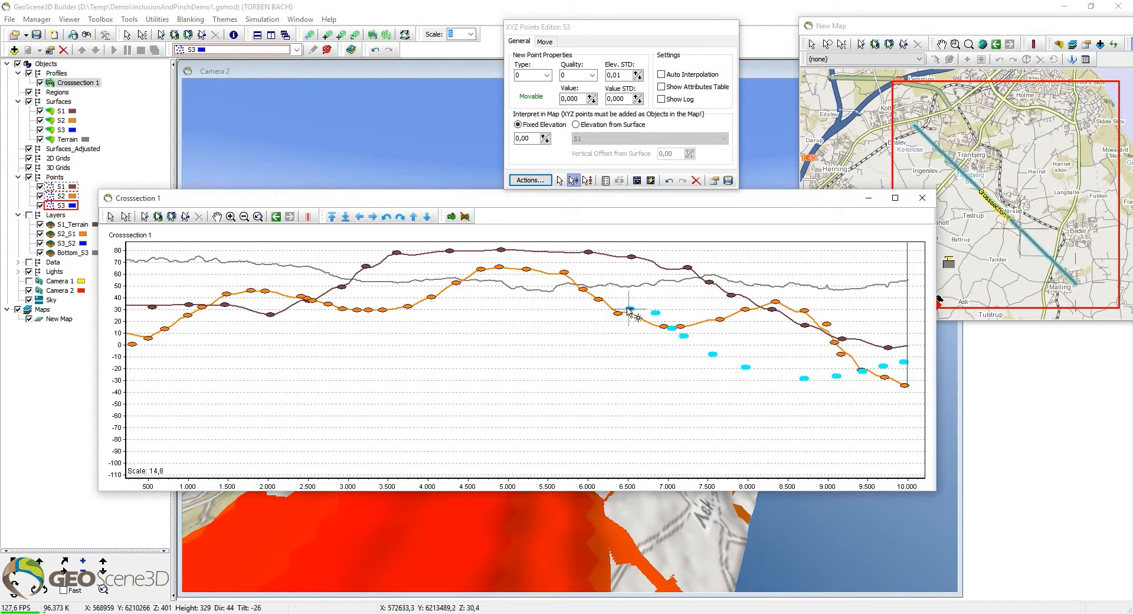
click(603, 307)
click(588, 311)
click(560, 310)
click(541, 310)
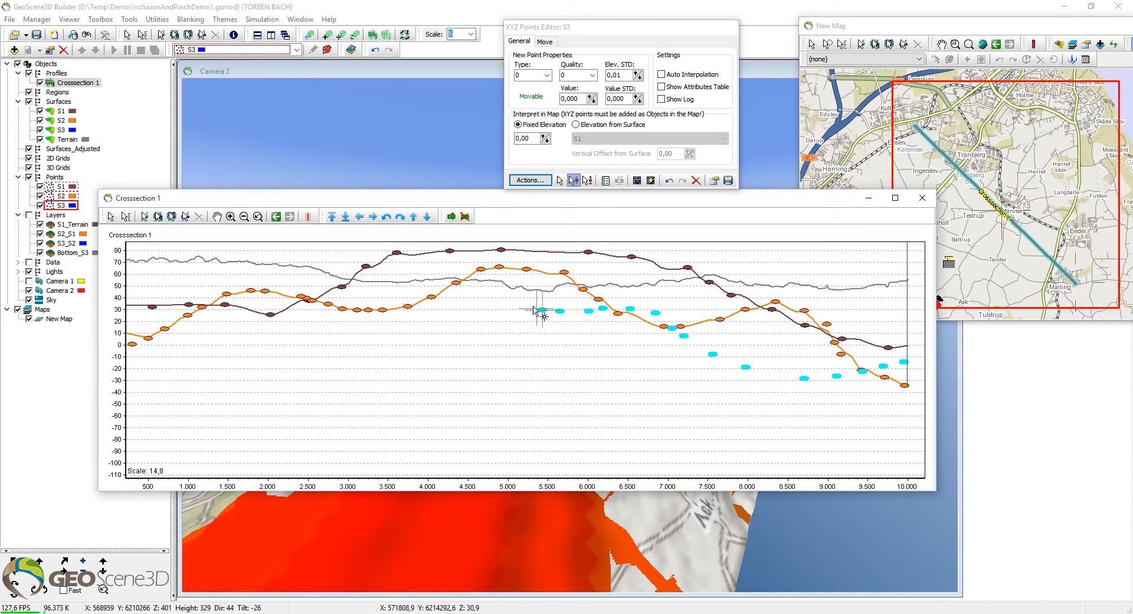
click(519, 298)
click(512, 287)
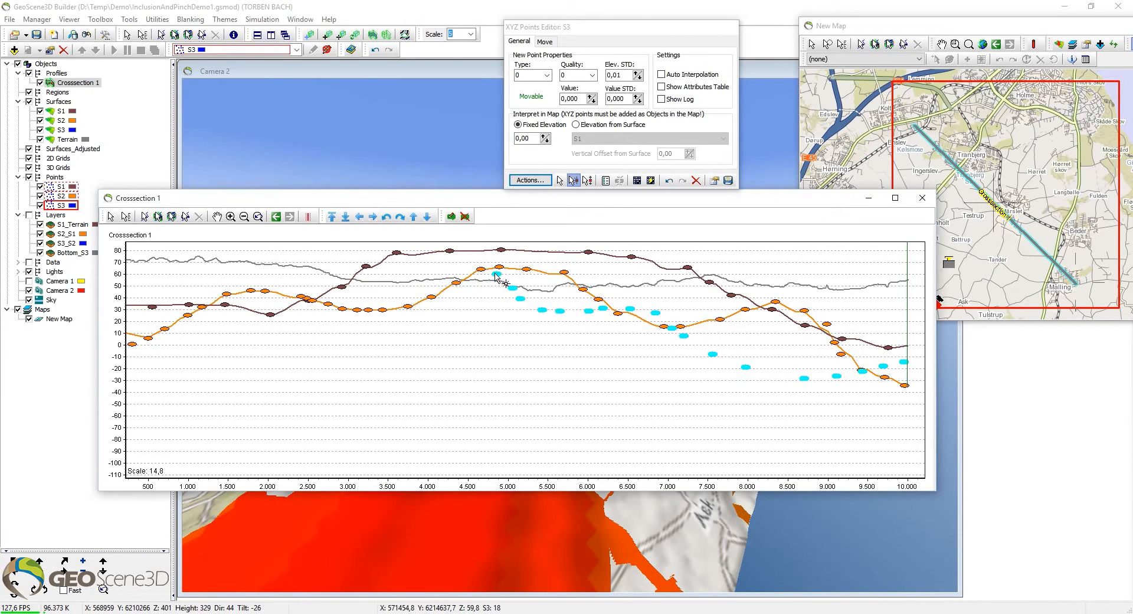
click(483, 273)
click(466, 281)
click(456, 289)
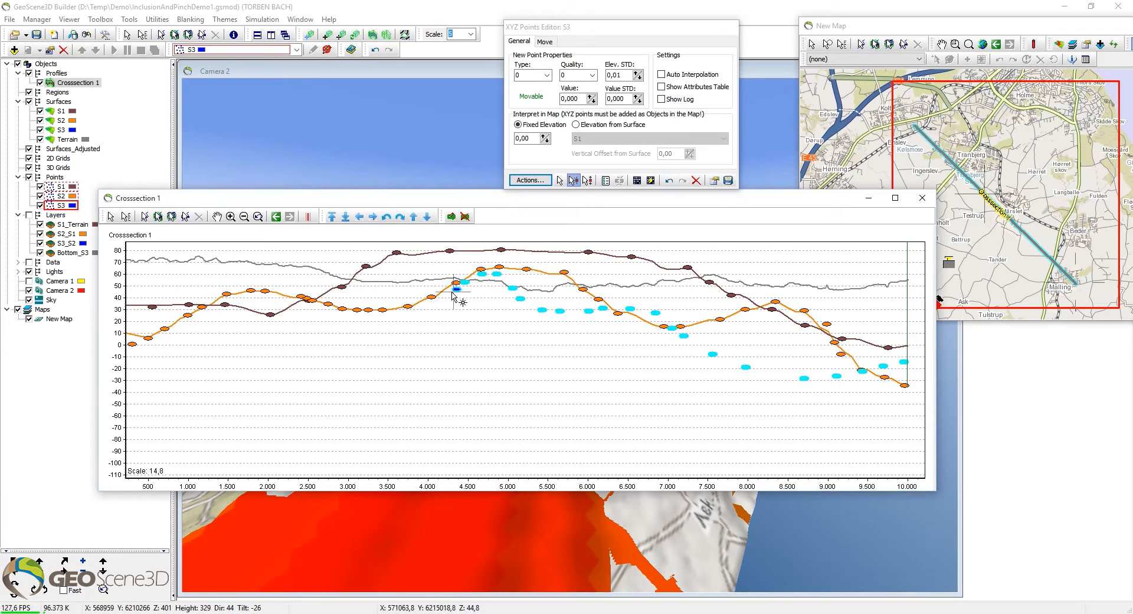
click(443, 298)
click(416, 316)
click(386, 329)
click(363, 342)
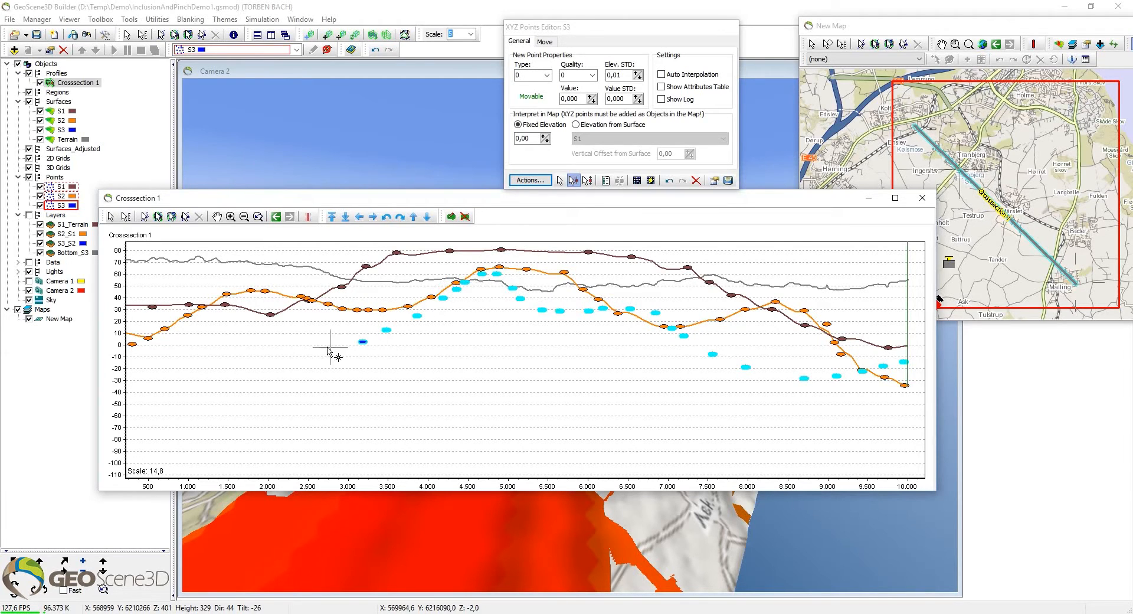
click(309, 353)
click(246, 366)
click(191, 370)
click(156, 375)
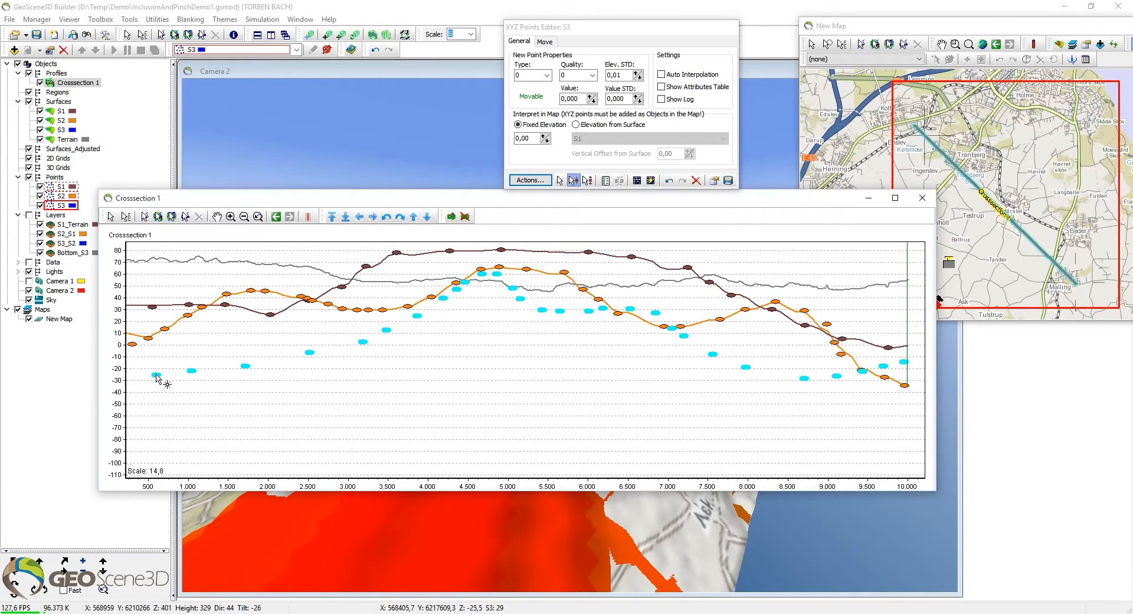
click(650, 181)
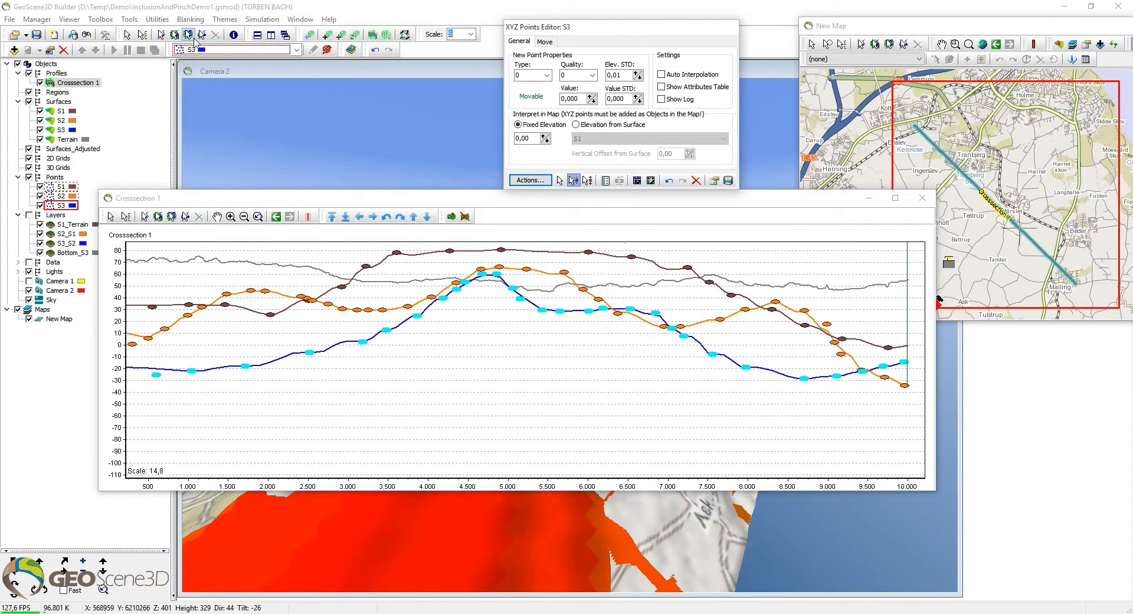
Step: Save the project, including the S3 point edits in their source
click(37, 35)
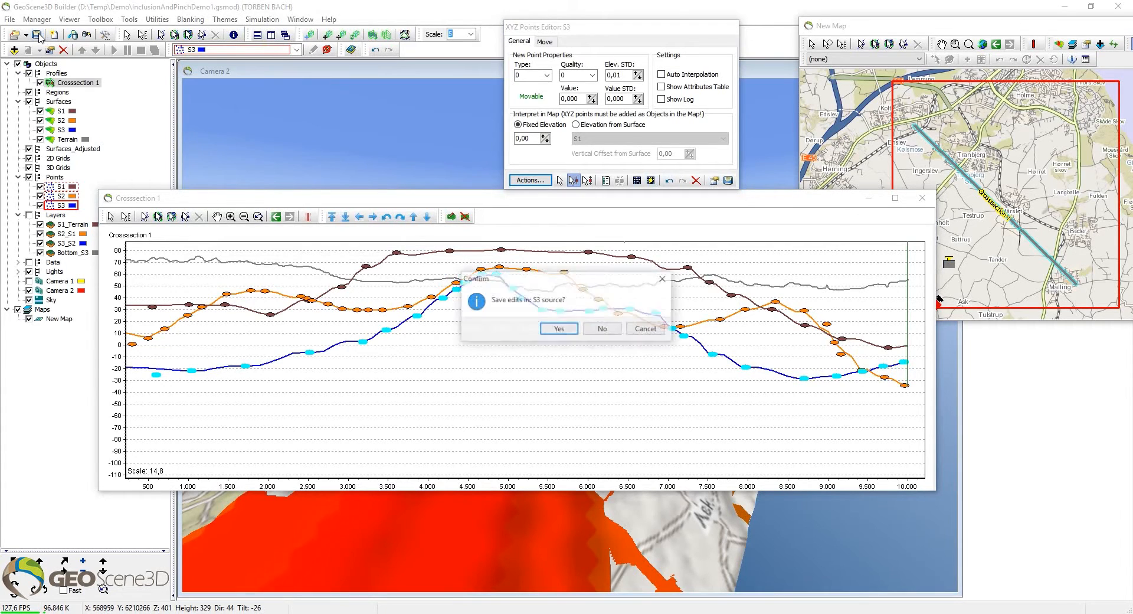
click(559, 329)
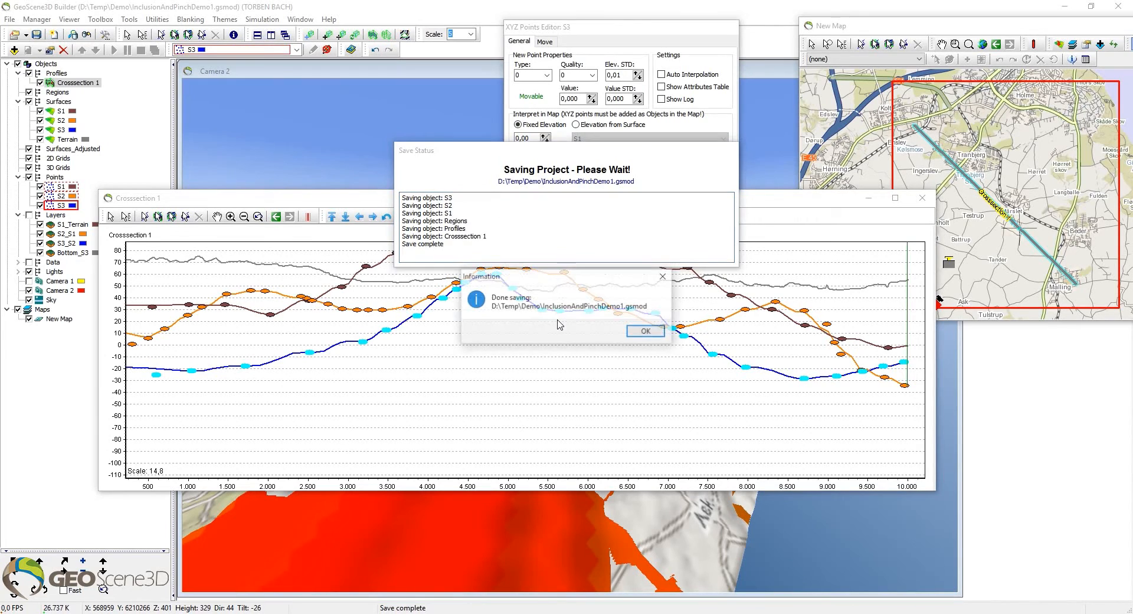
click(663, 336)
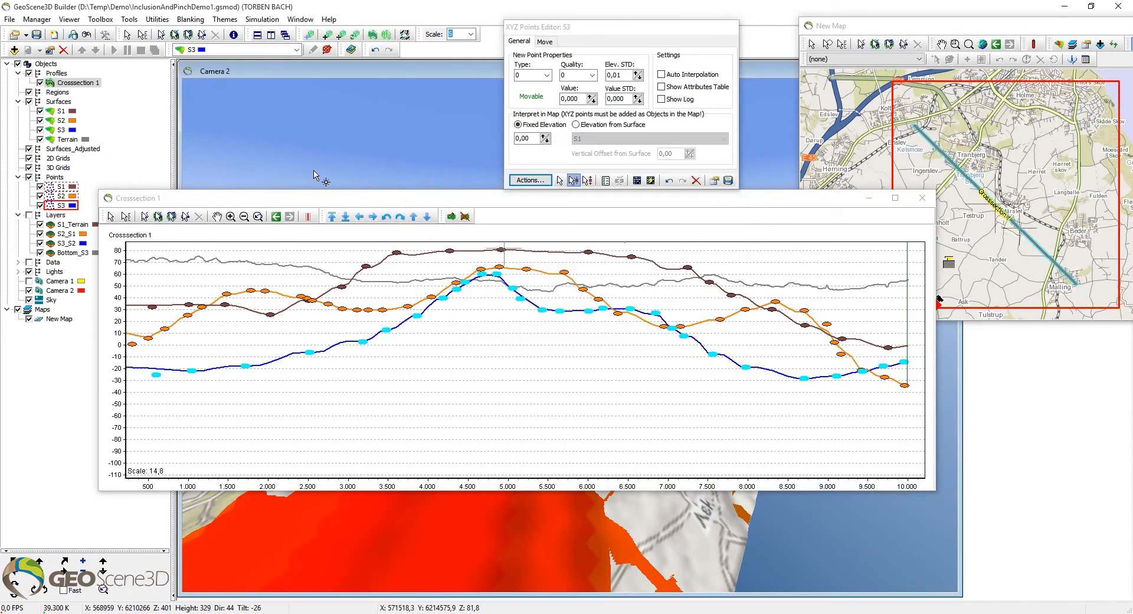
Step: Open the Grid Adjustment setup for the surfaces with the postfix _Adjusted and position its window clear of the evaluation dialog
click(97, 20)
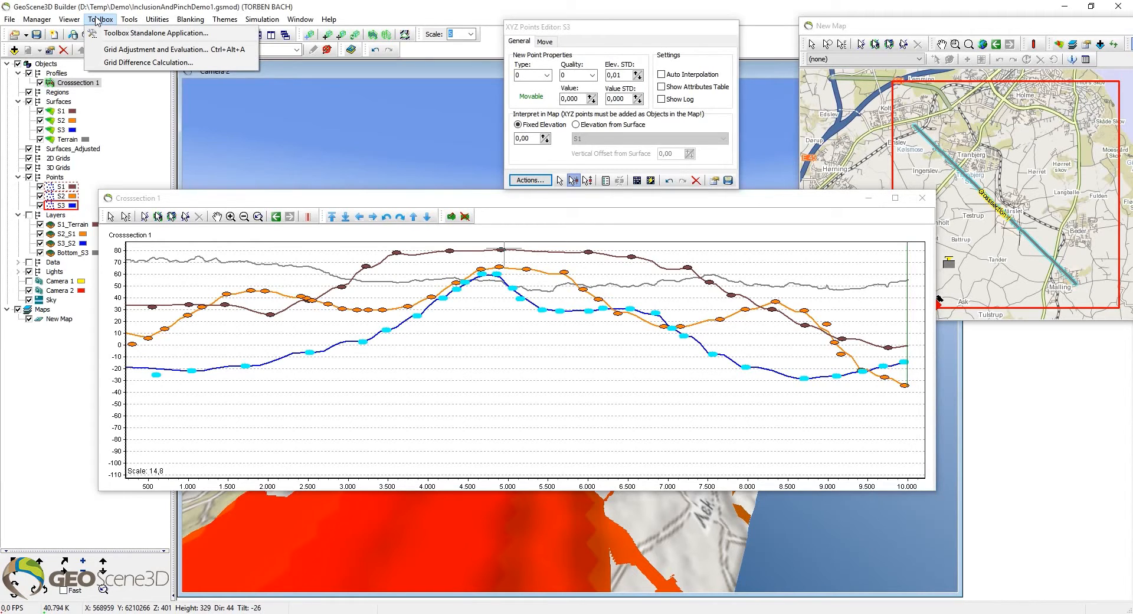
click(176, 51)
drag(210, 65, 225, 69)
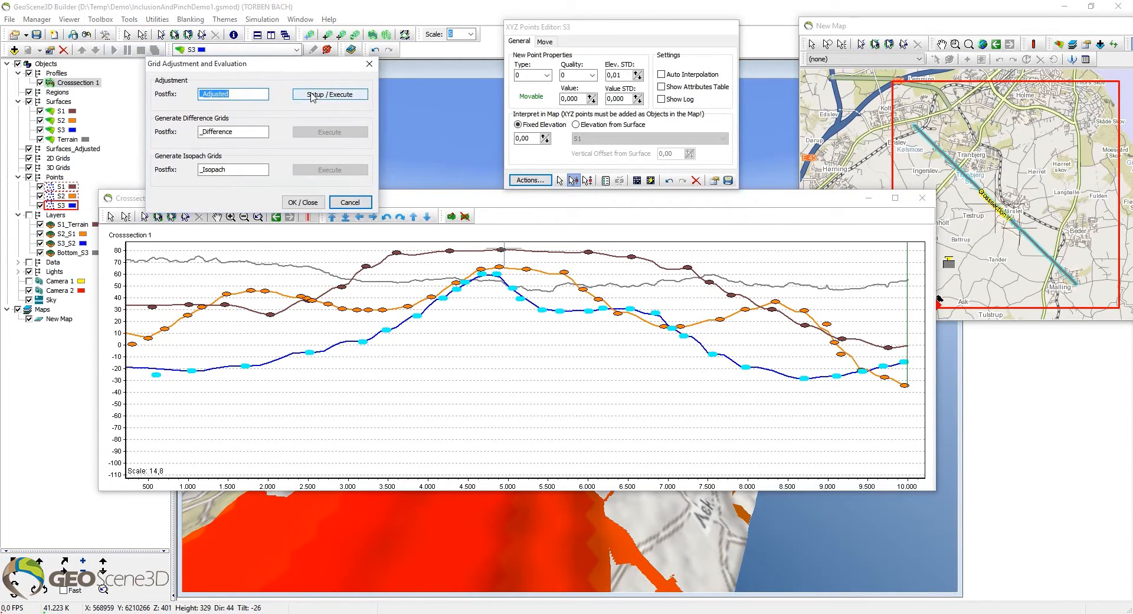
click(329, 94)
drag(572, 62, 549, 54)
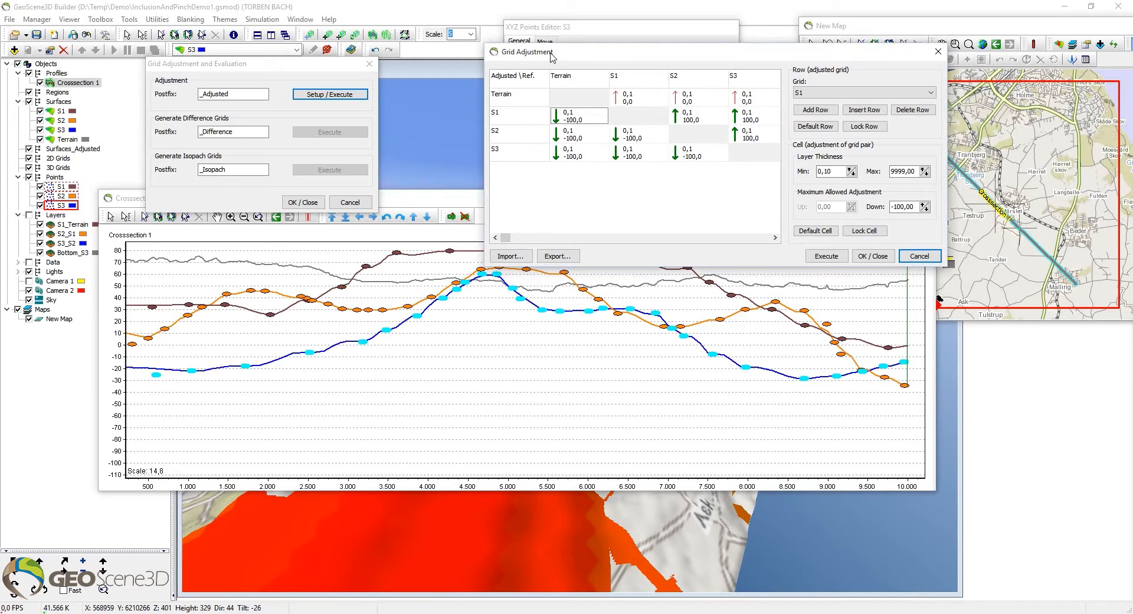
Step: Consult the Grid Adjustment help topic on the order in which grid pairs are adjusted, and close it
key(F1)
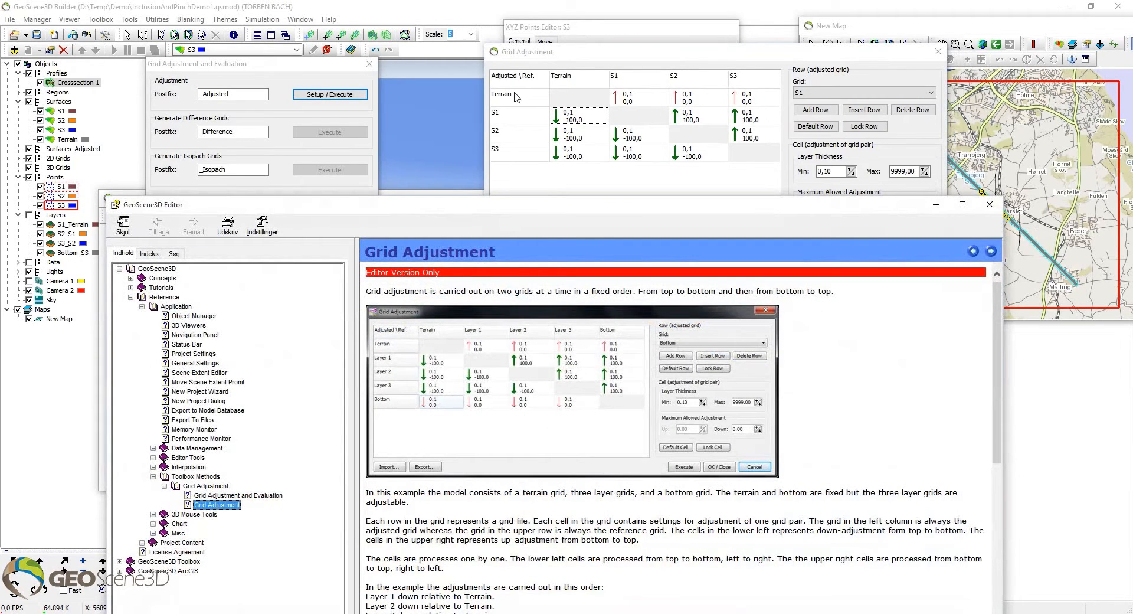
drag(437, 216, 371, 221)
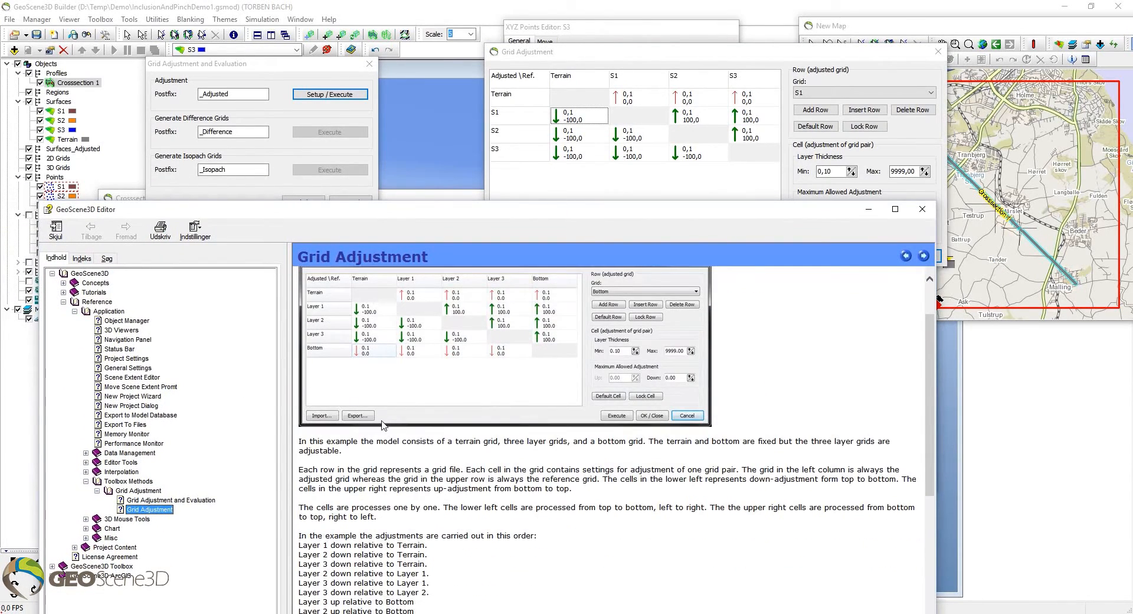
scroll(401, 366, down, 2)
scroll(361, 340, up, 5)
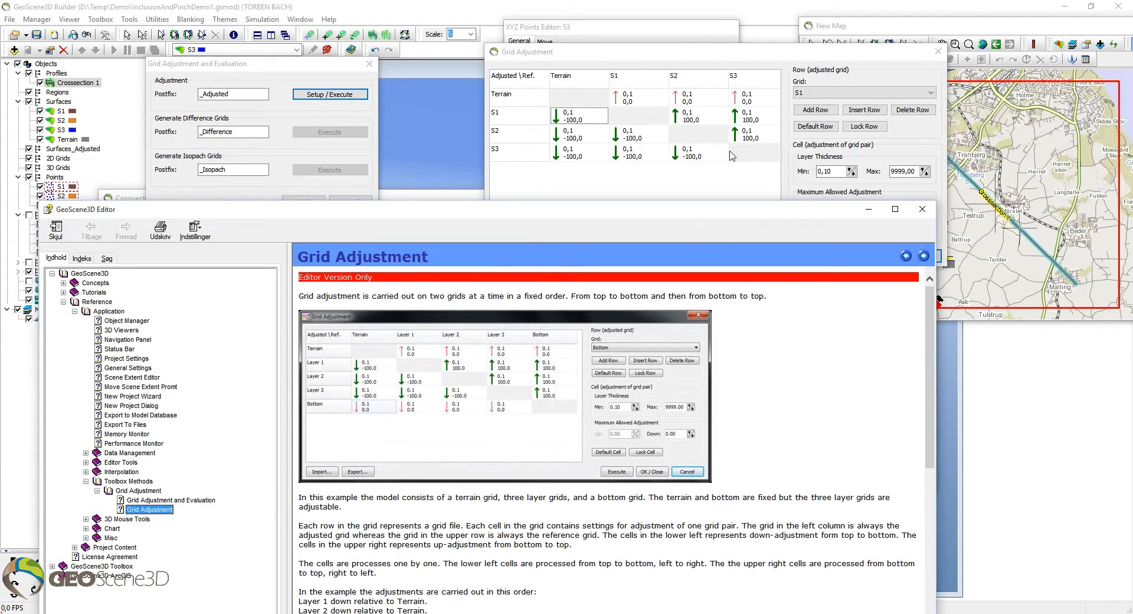
click(912, 213)
Step: Examine the layer thickness and maximum allowed adjustment settings for the Terrain, S1, S2 and S3 grid pairs
click(515, 100)
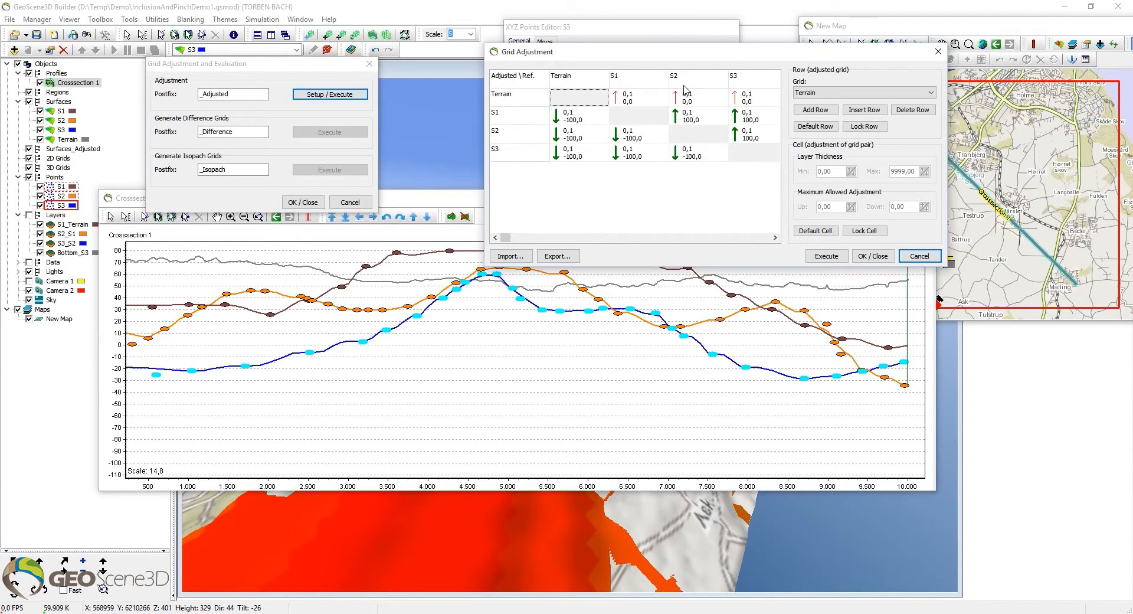
click(571, 155)
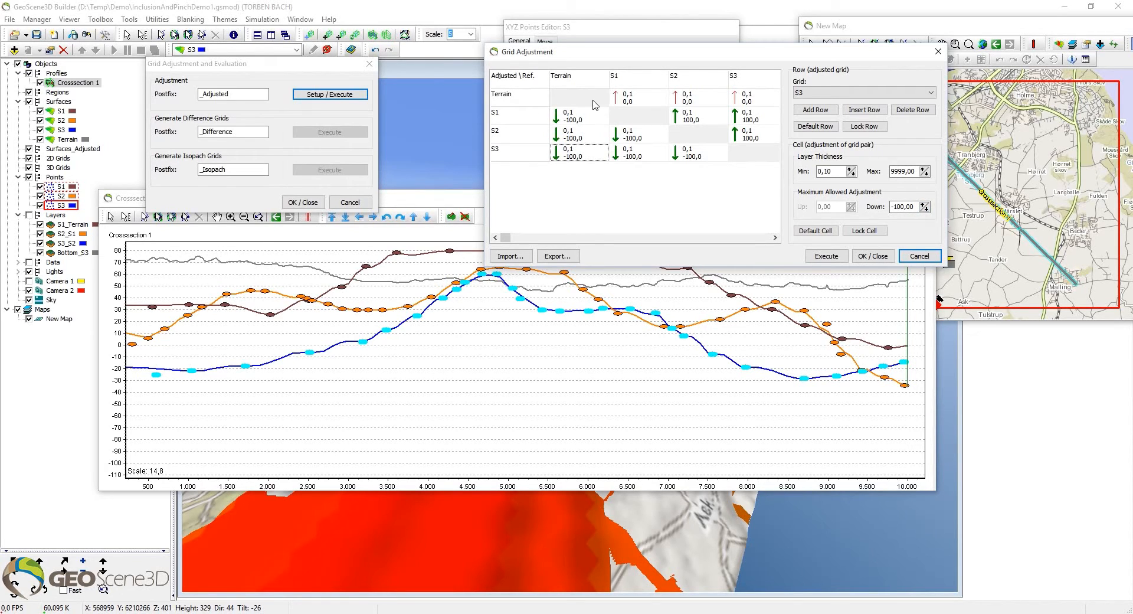
click(638, 104)
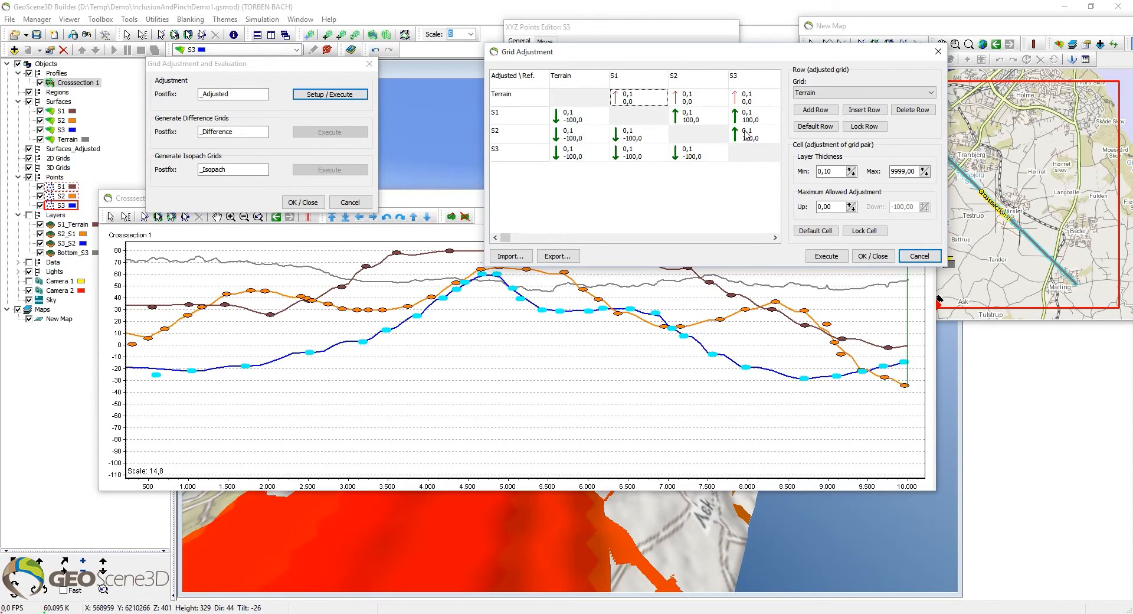
click(764, 120)
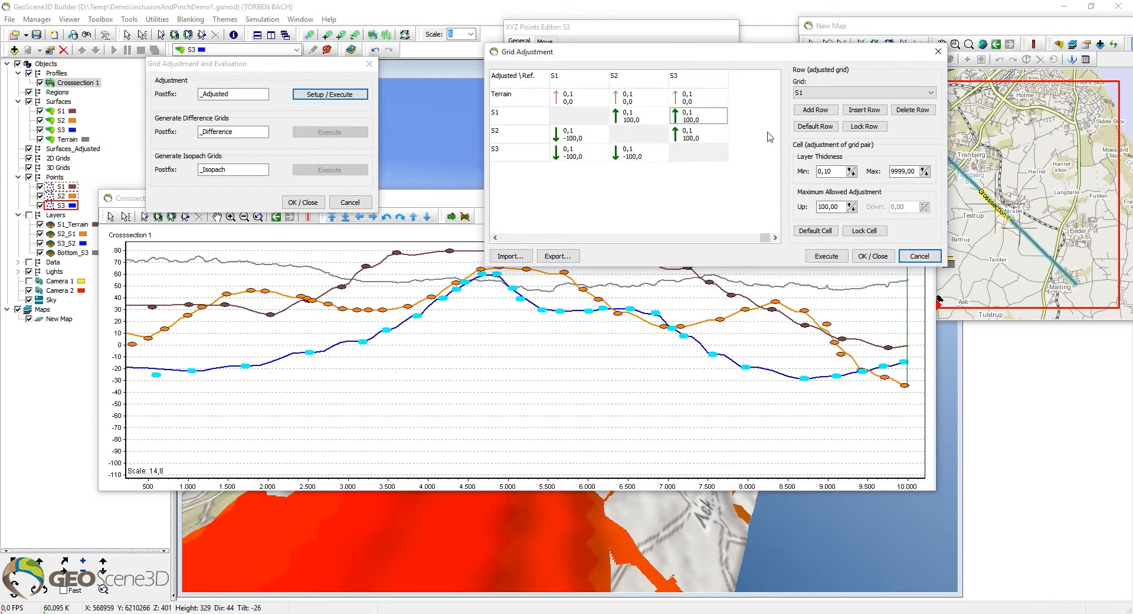
click(574, 146)
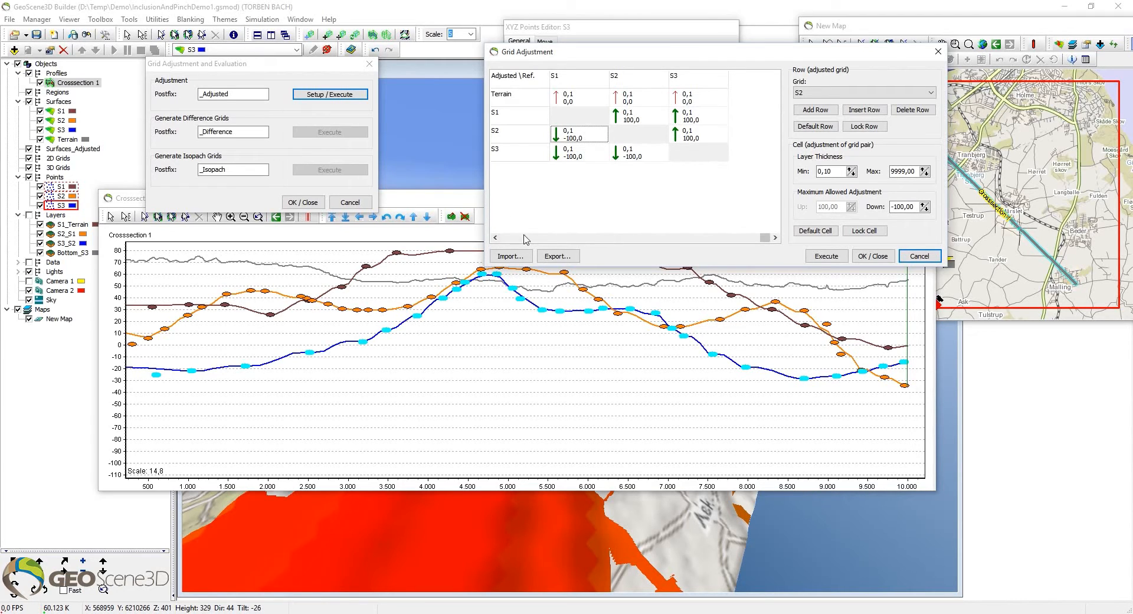
click(494, 237)
Step: Execute the grid adjustment, overwriting the existing Terrain, S1, S2 and S3 adjusted grid files, and close both adjustment dialogs
click(826, 256)
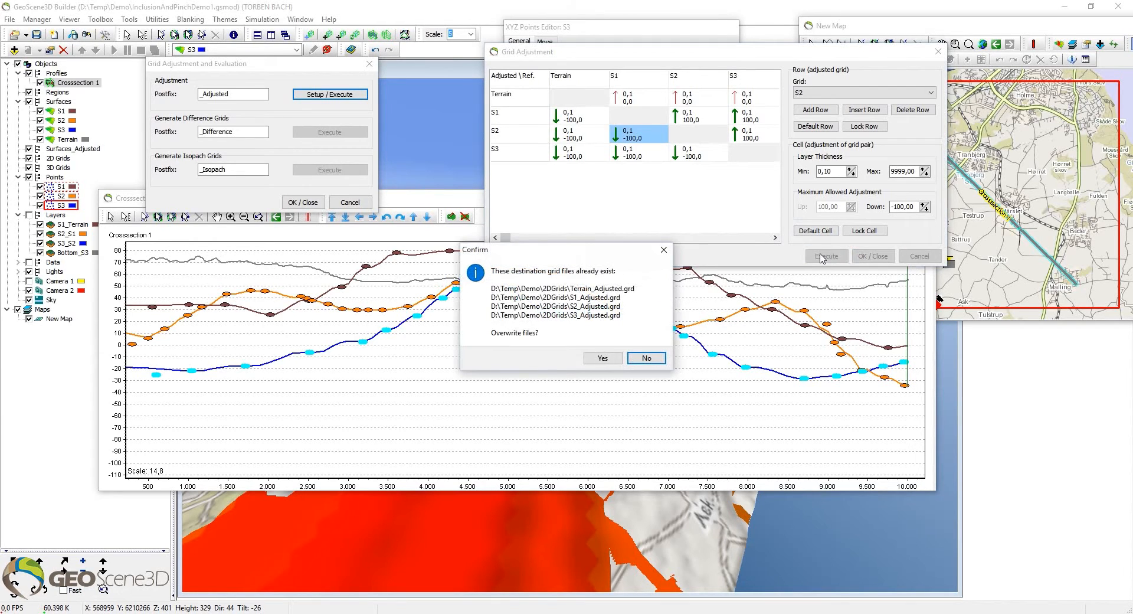
click(603, 358)
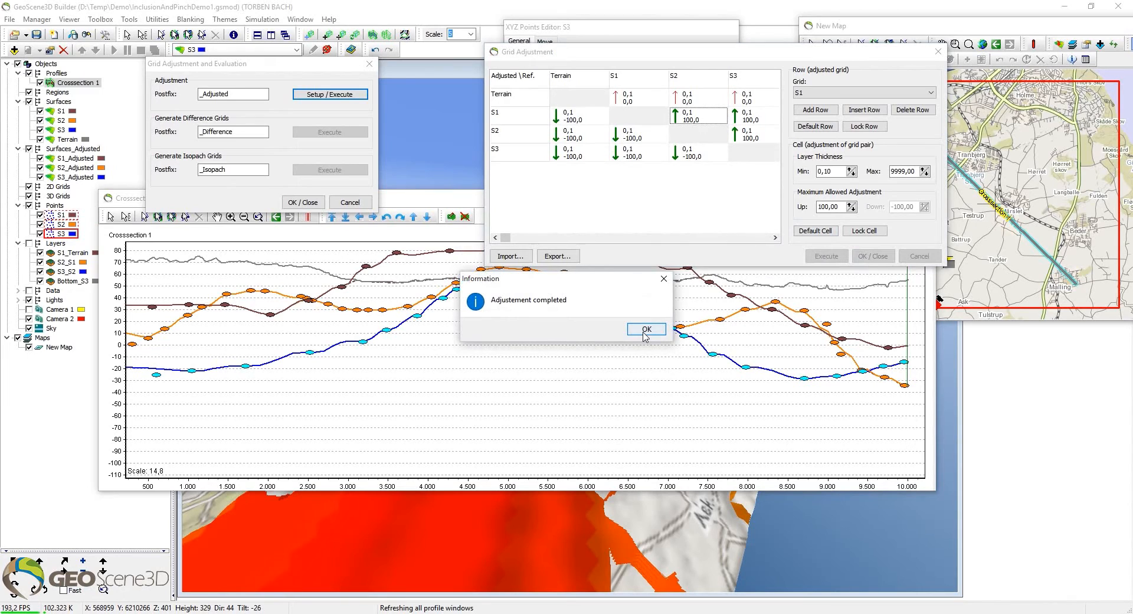
click(646, 328)
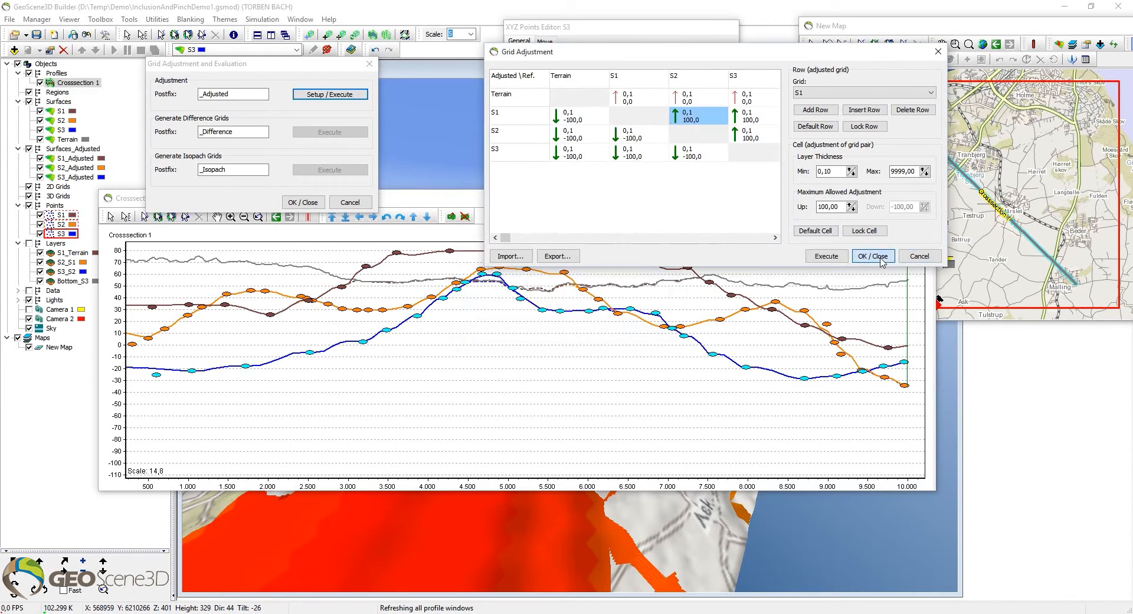
click(873, 256)
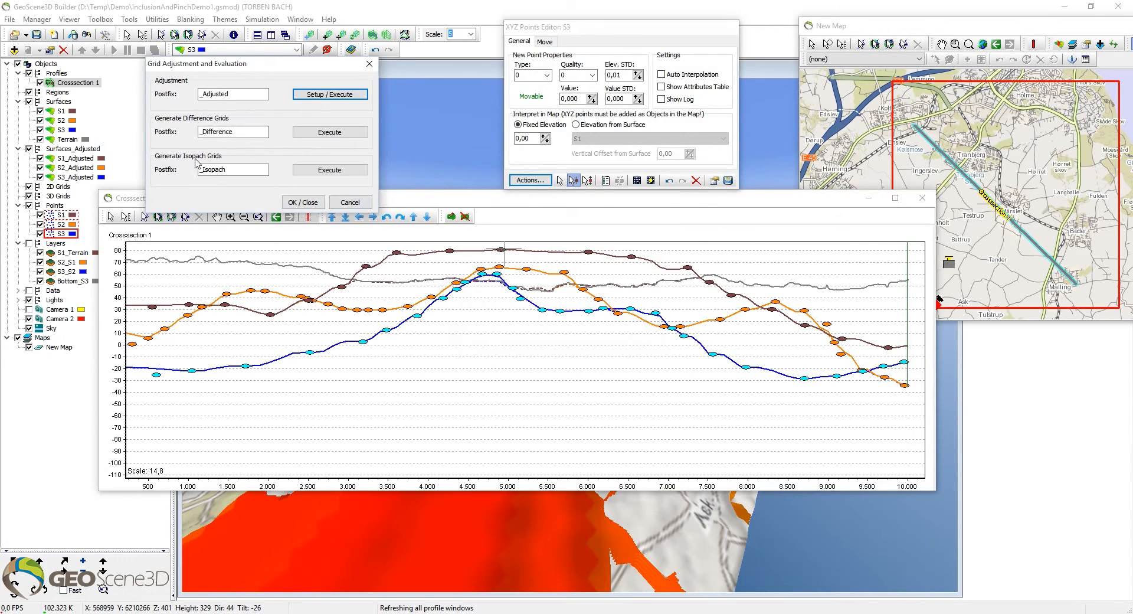
click(308, 203)
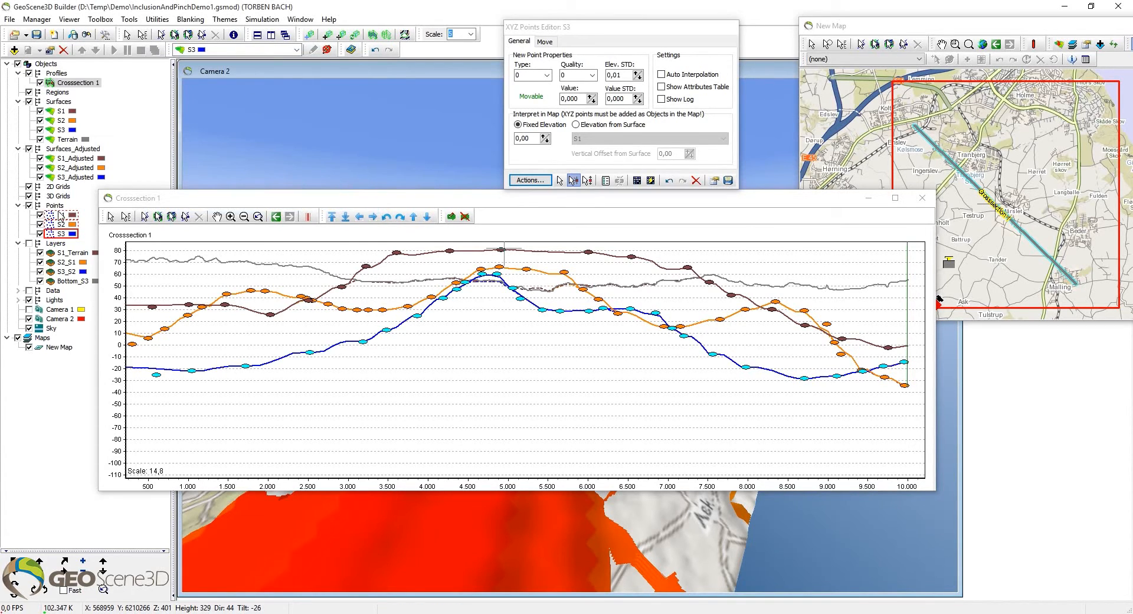
Step: Hide all interpretation points and toggle the Surfaces_Adjusted group off and on to compare it with the original surfaces
click(29, 206)
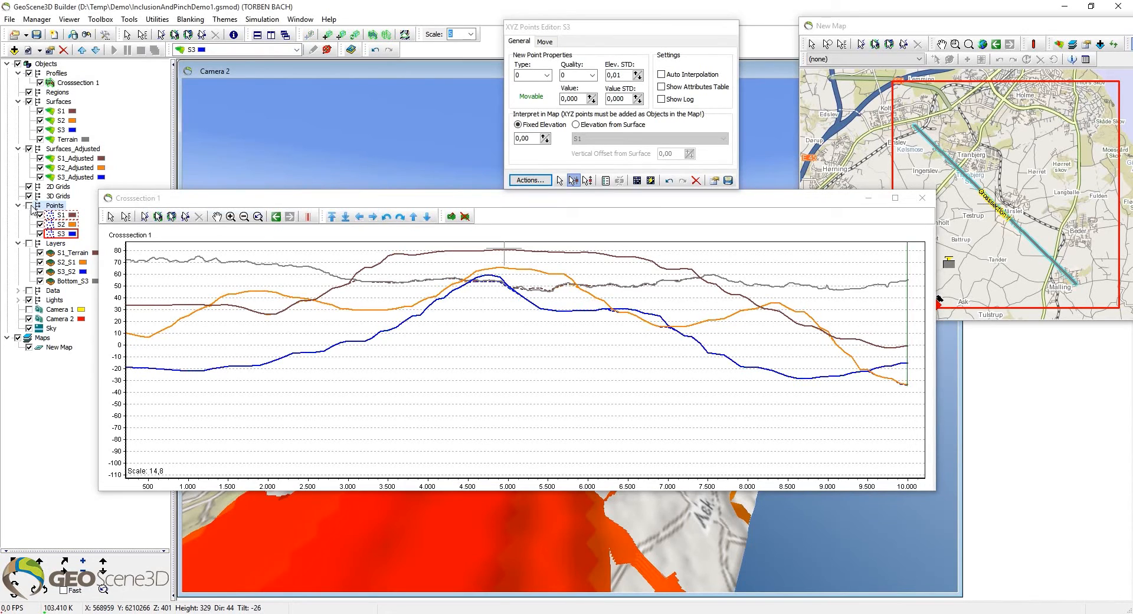
click(30, 149)
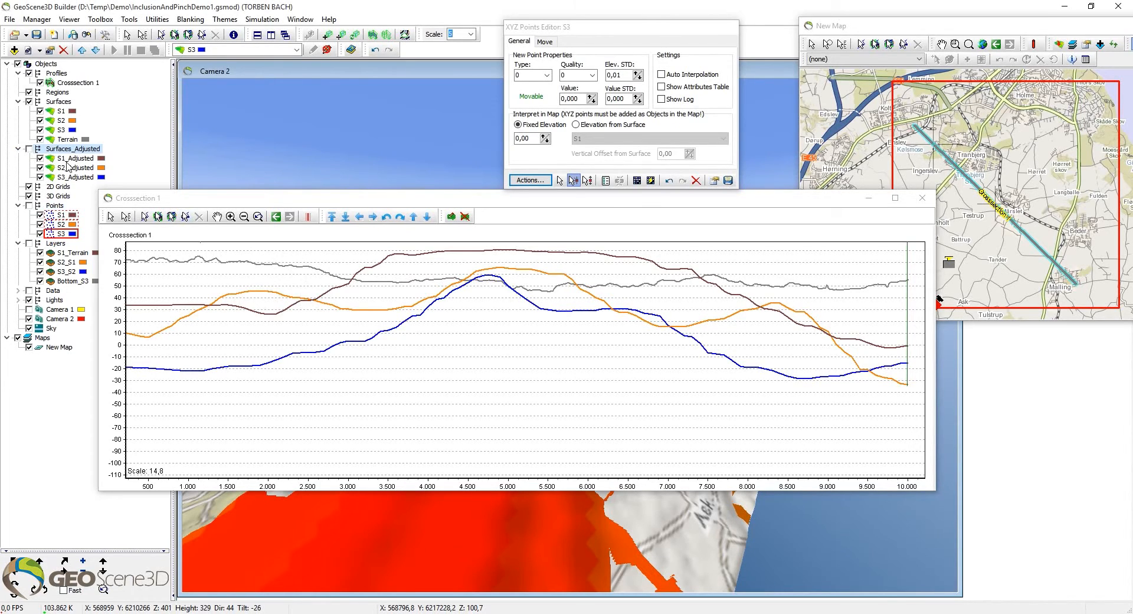
click(28, 149)
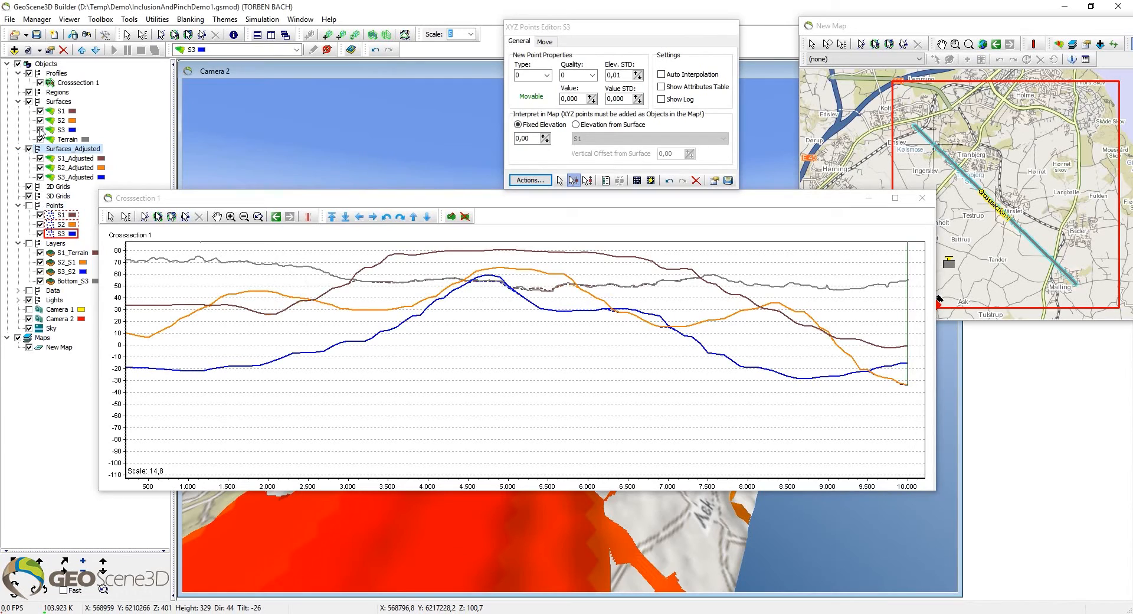
Step: Hide the original S1, S2 and S3 surfaces, keeping Terrain displayed, and move the Crosssection 1 window clear of the object tree
click(29, 101)
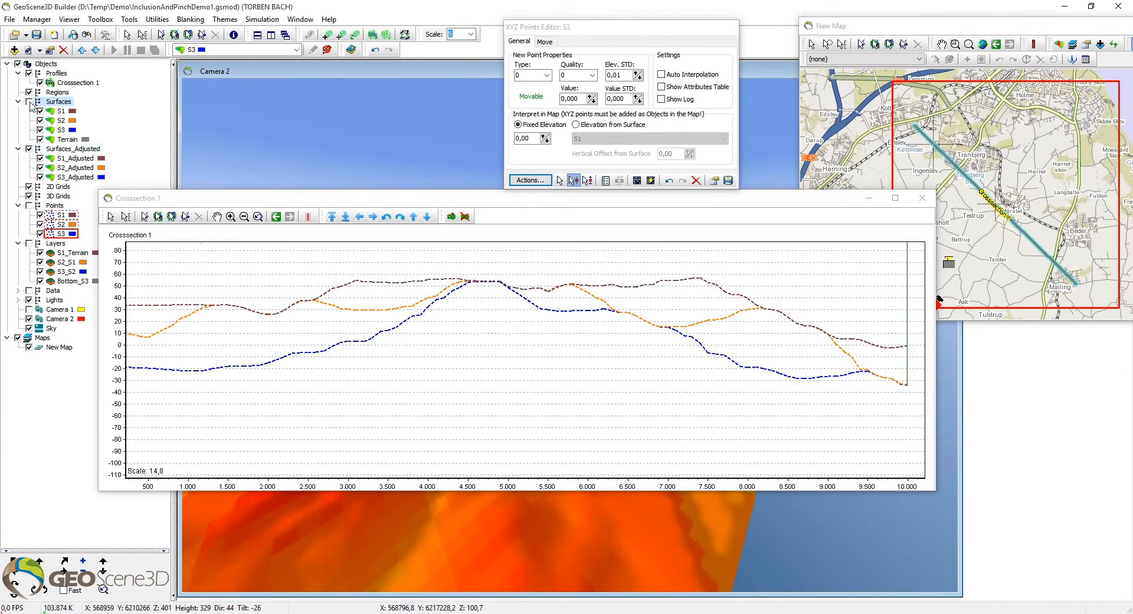
click(29, 102)
click(39, 111)
click(40, 120)
click(40, 129)
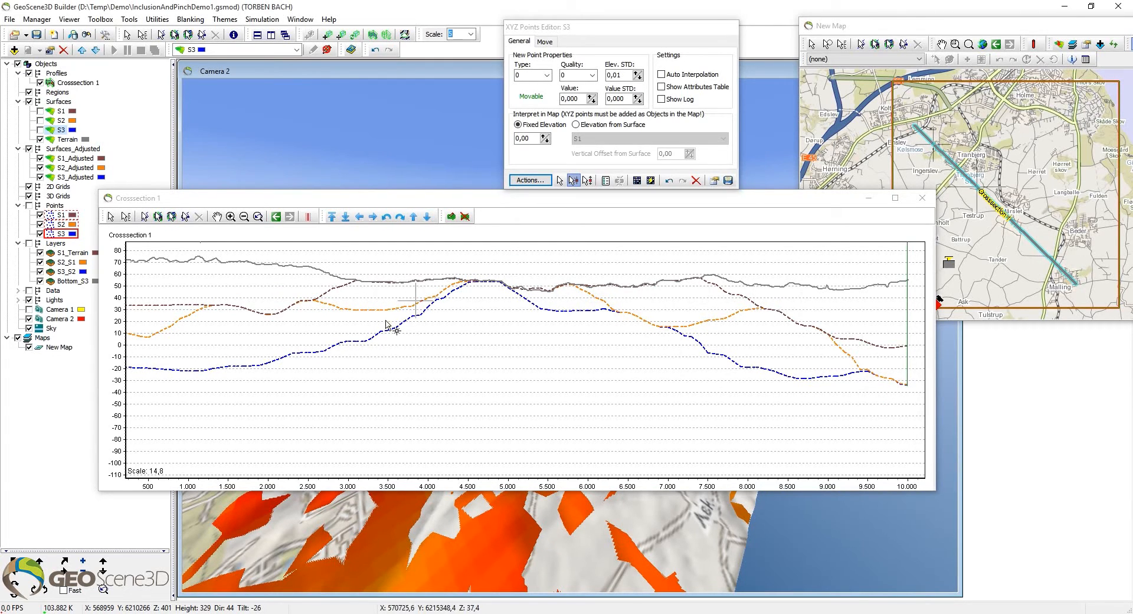
drag(237, 203, 388, 185)
Step: Set the S1_Terrain solid layer's top surface to Terrain and its bottom surface to S1_Adjusted
right_click(66, 255)
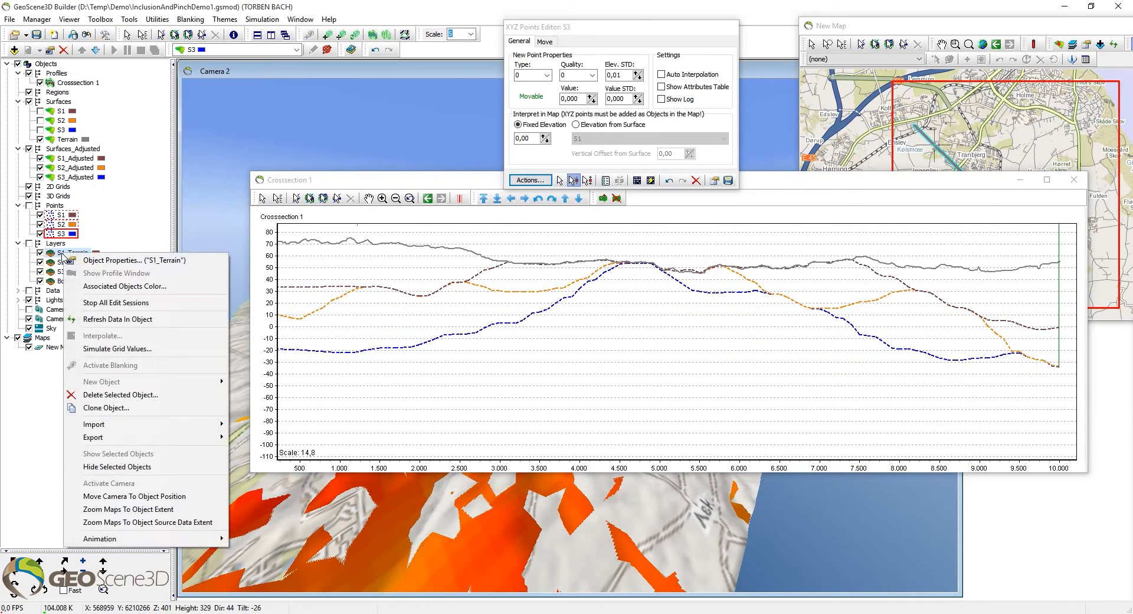
click(61, 254)
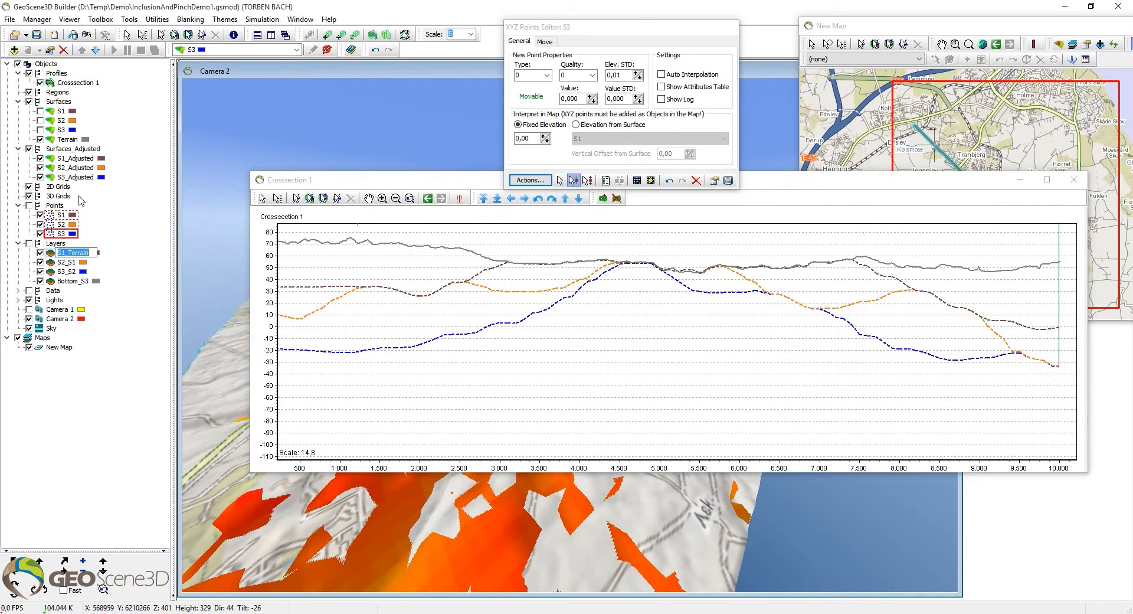
click(66, 257)
double_click(64, 256)
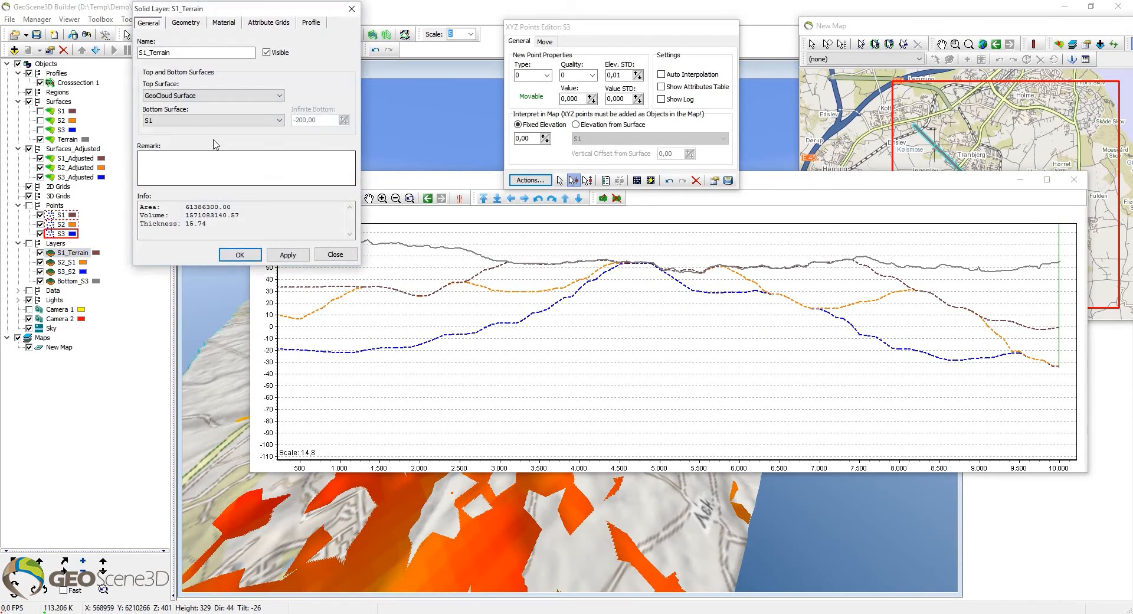
click(192, 97)
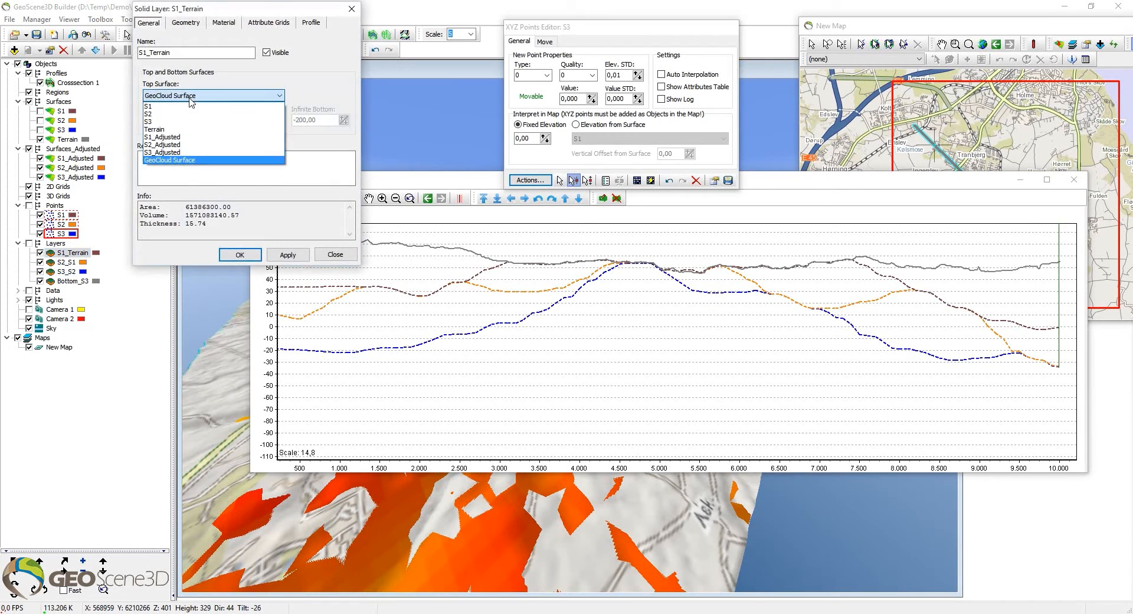
click(155, 130)
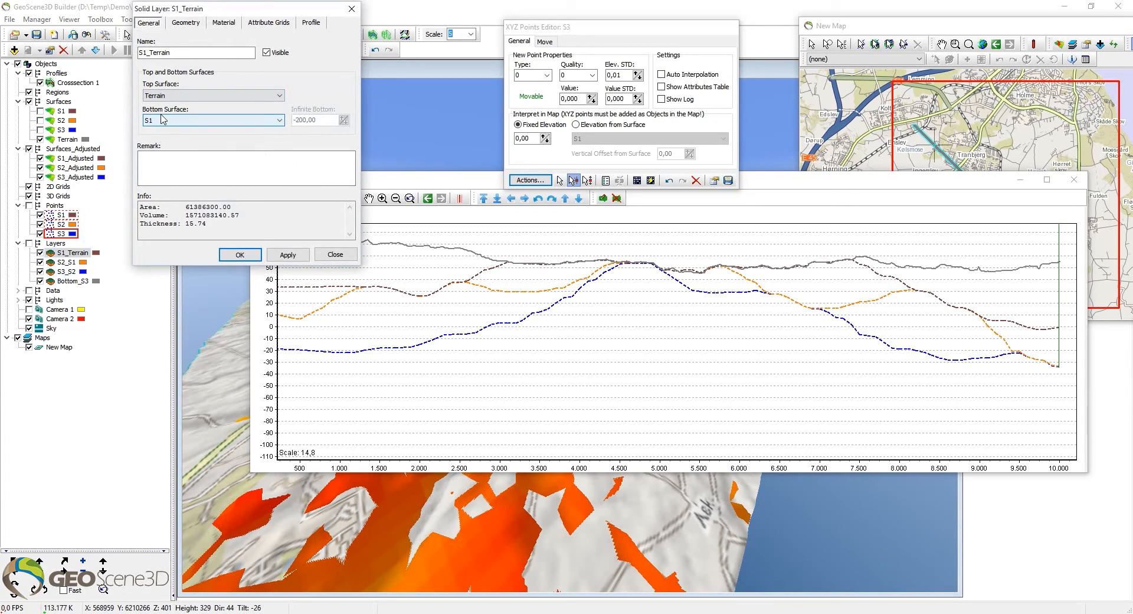
click(162, 122)
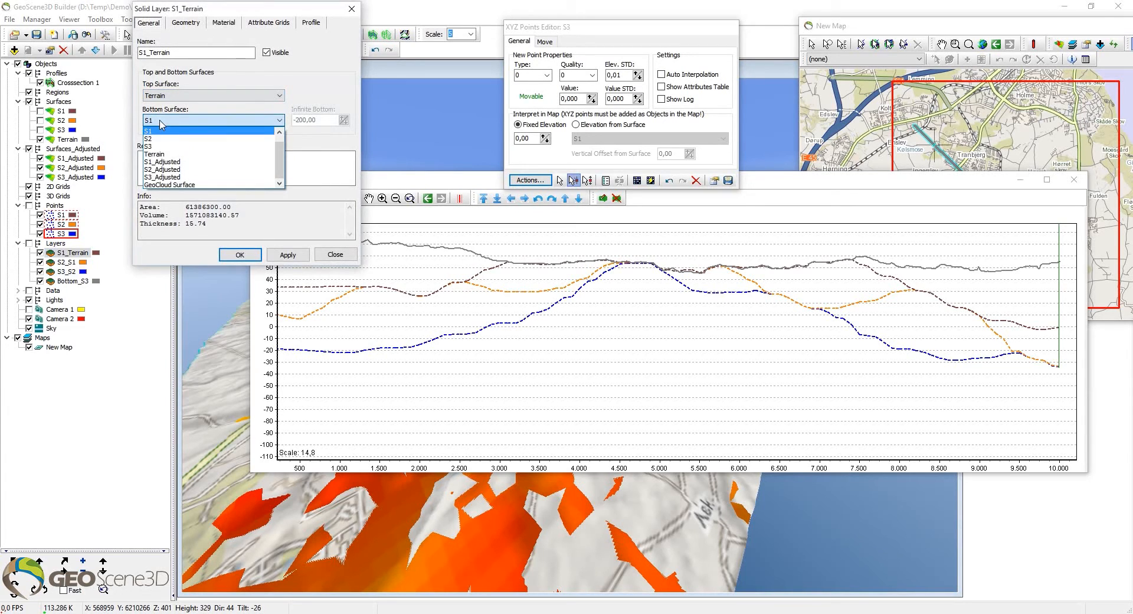
click(159, 162)
click(236, 255)
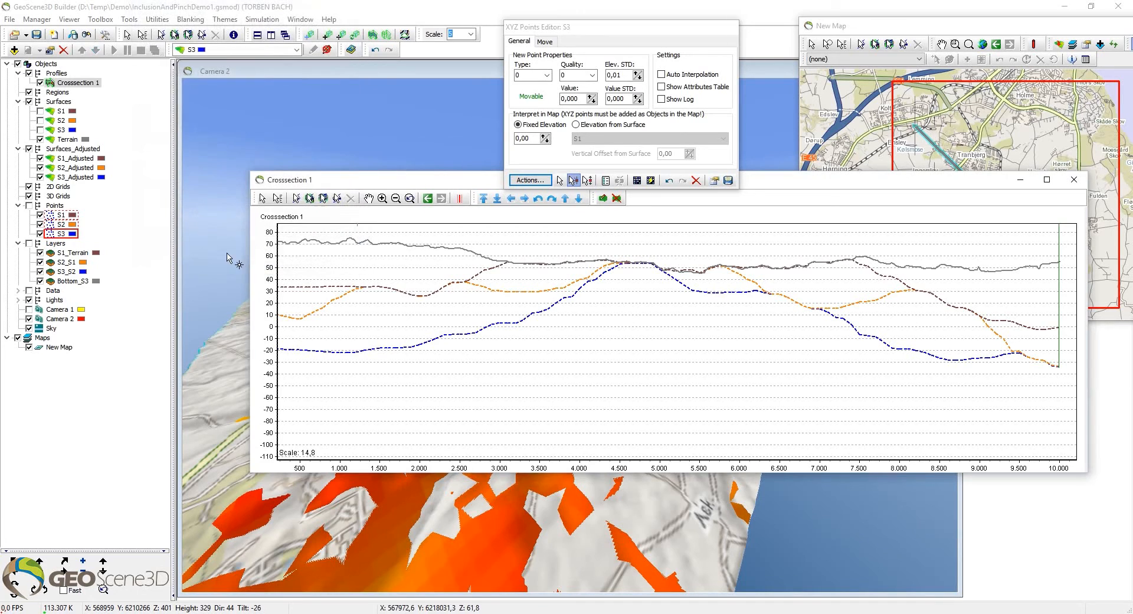
Step: Turn on the Layers group and display only the S1_Terrain layer, hiding S2_S1, S3_S2 and Bottom_S3
click(42, 256)
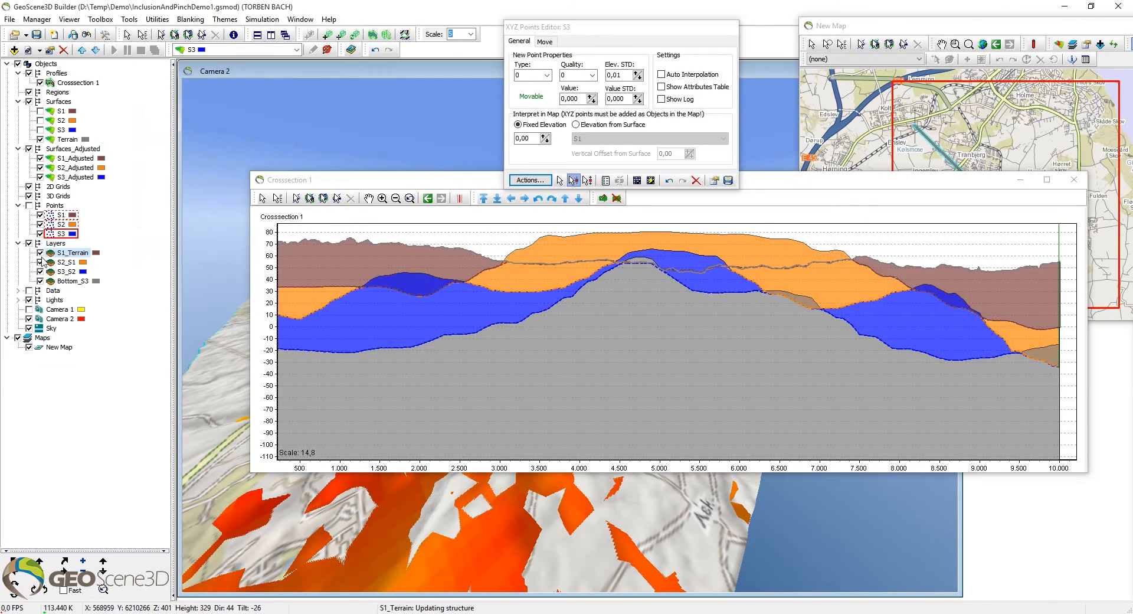
click(40, 253)
click(41, 262)
click(41, 271)
click(40, 281)
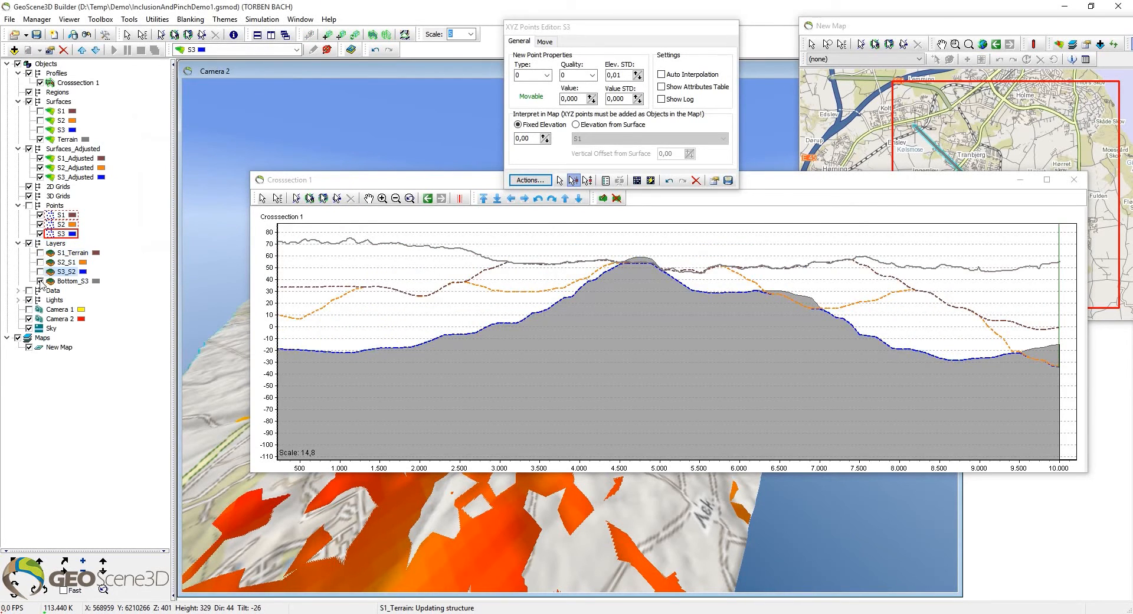
click(41, 281)
click(40, 253)
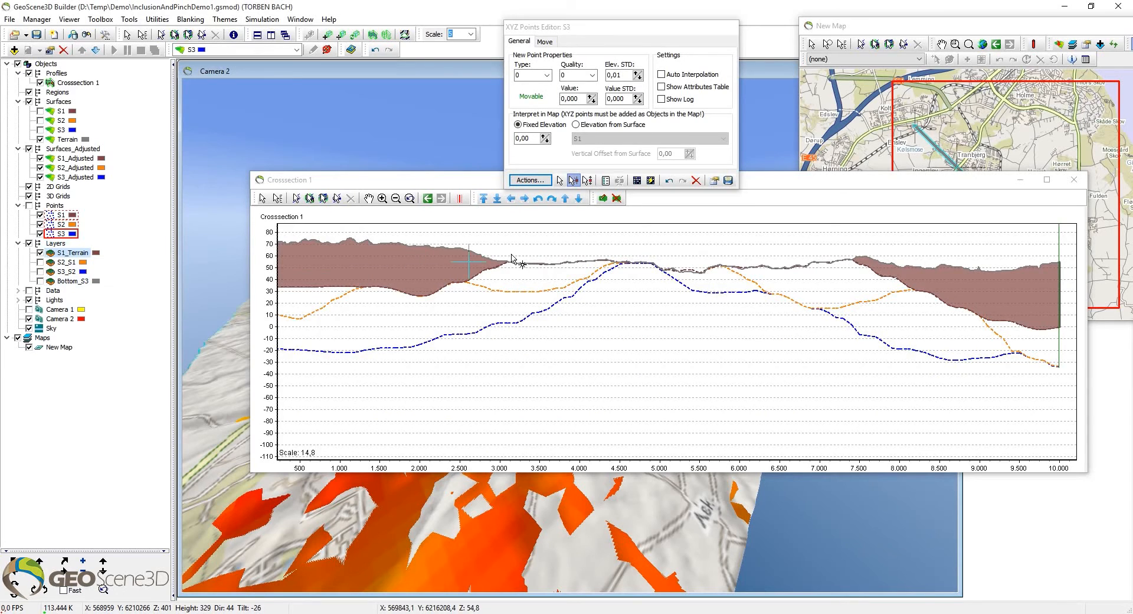
Step: Set the S2_S1 layer's top surface to S1_Adjusted and bottom surface to S2_Adjusted, and display the layer
click(67, 264)
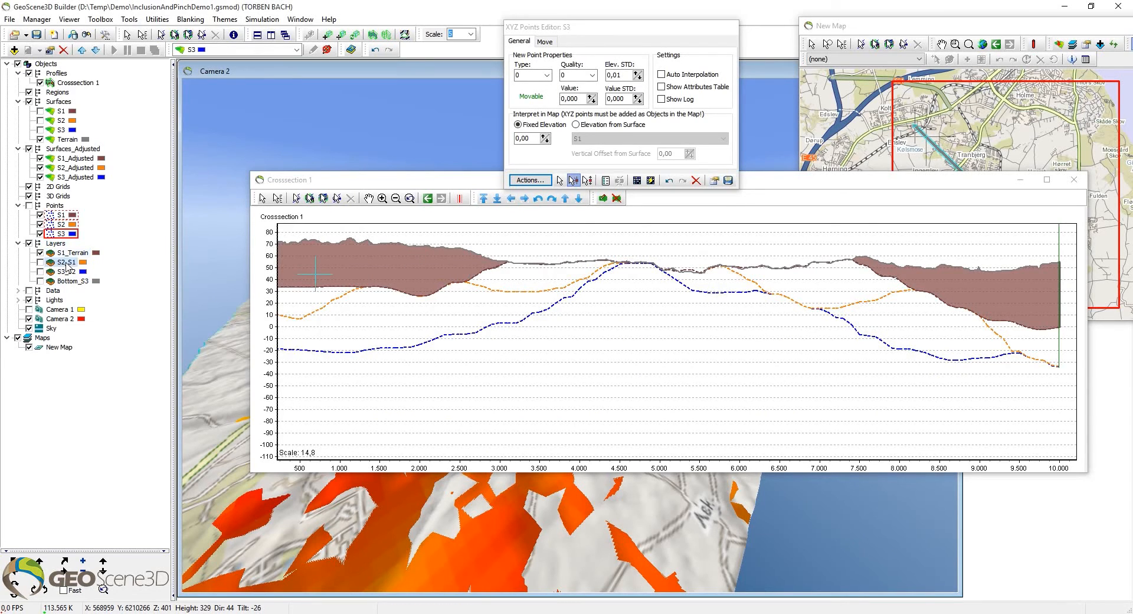
double_click(67, 264)
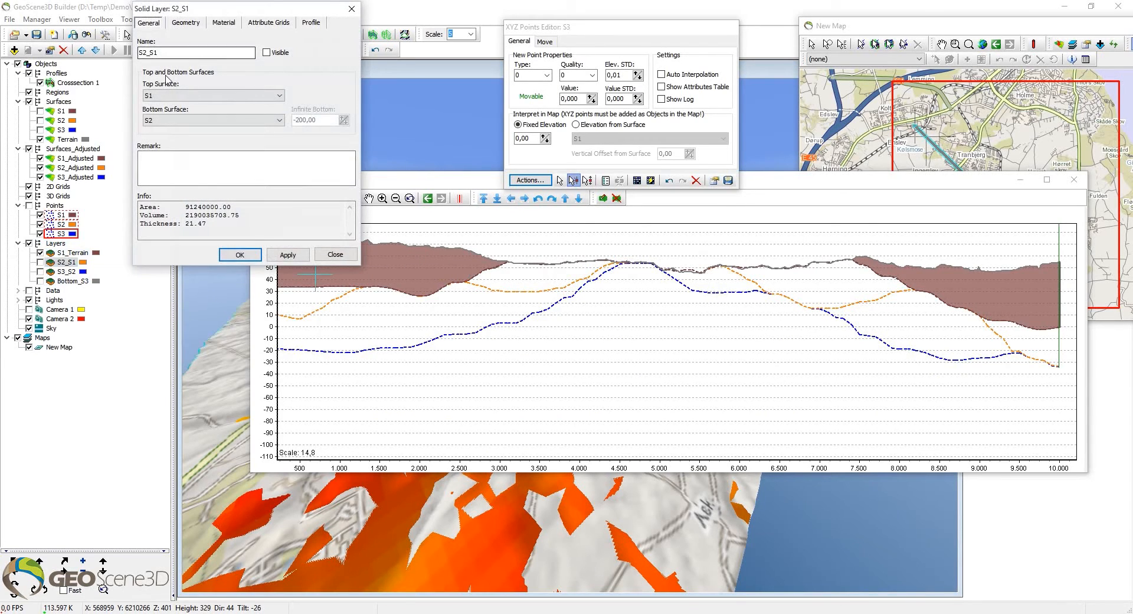
click(171, 95)
click(159, 140)
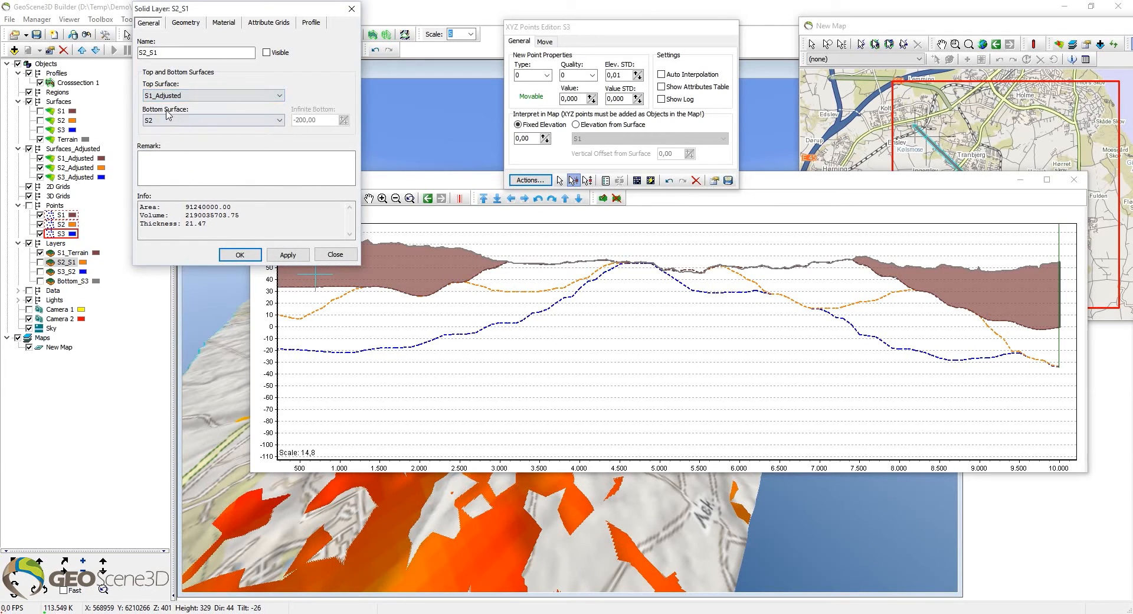
click(168, 119)
click(167, 170)
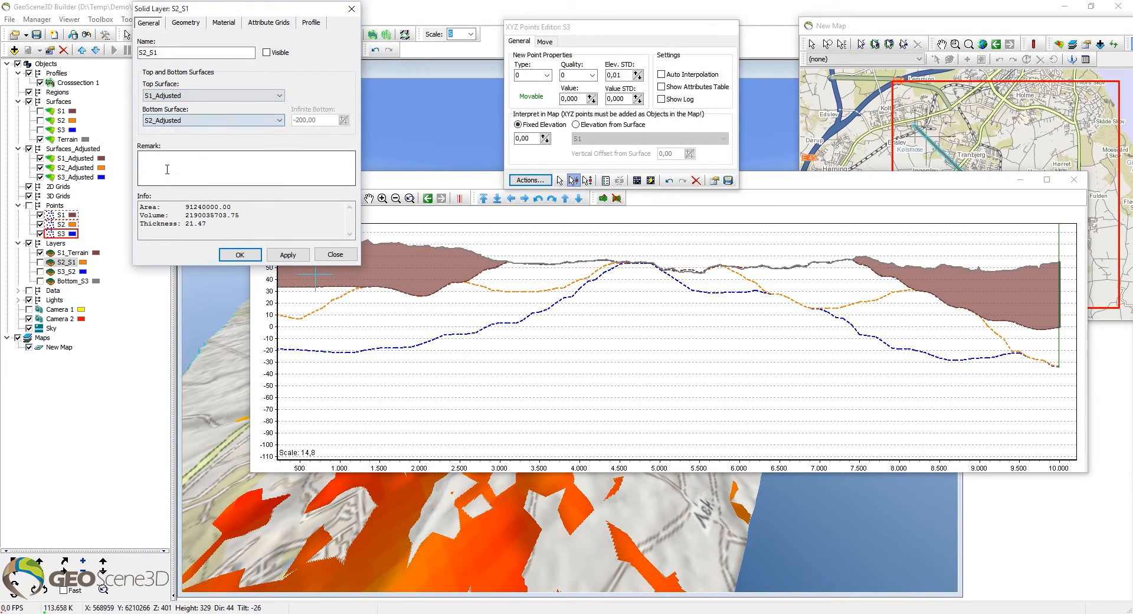
click(240, 254)
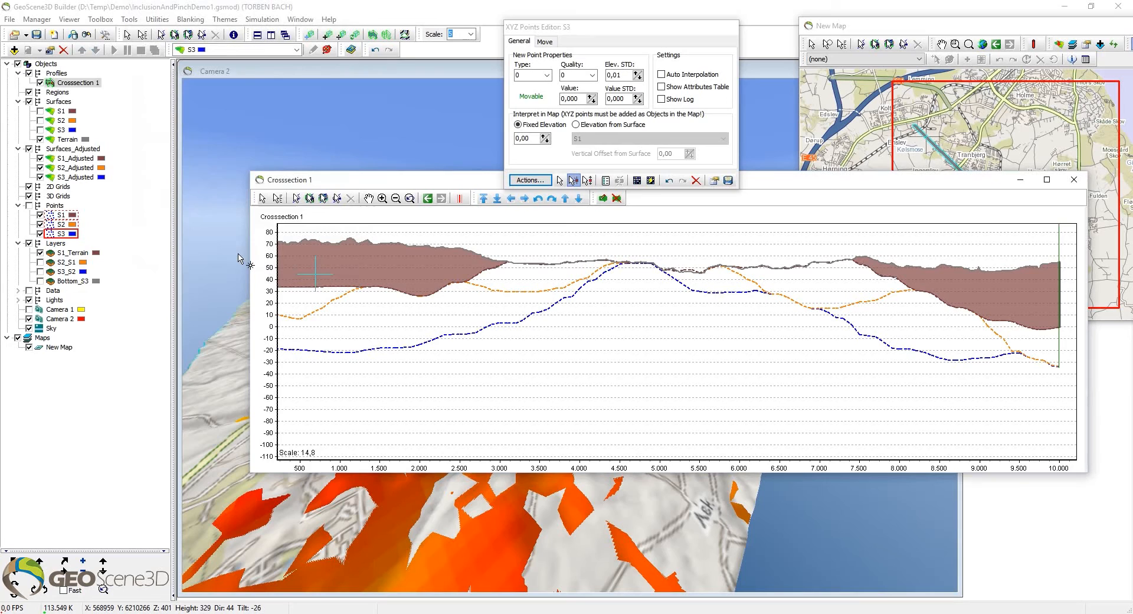
click(40, 262)
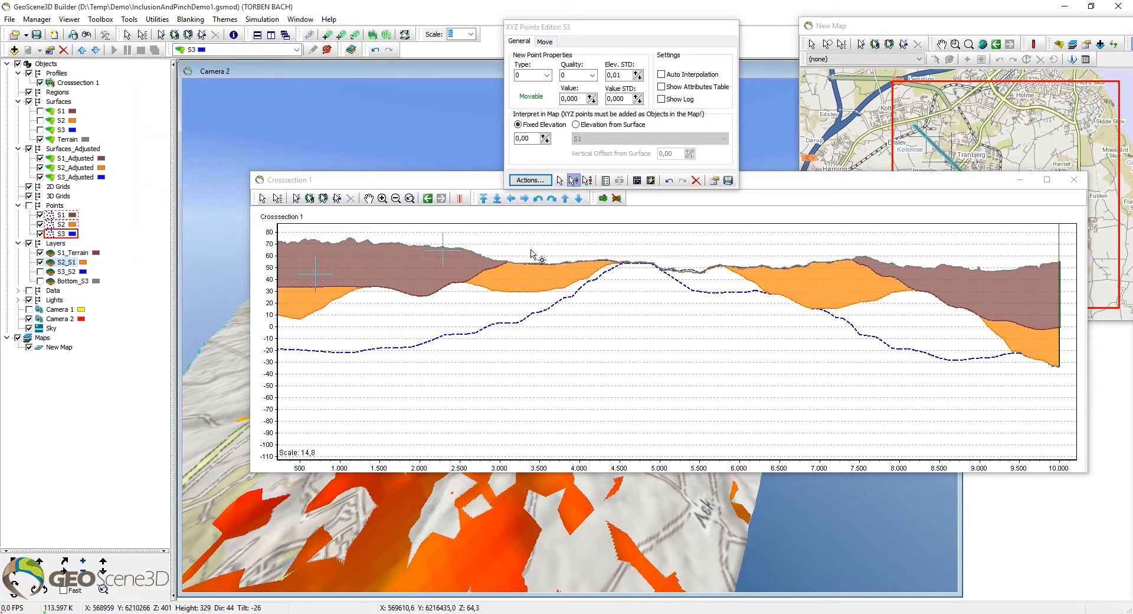
Step: Set the S3_S2 layer's top surface to S2_Adjusted and bottom surface to S3_Adjusted, and display the layer
double_click(52, 273)
click(183, 95)
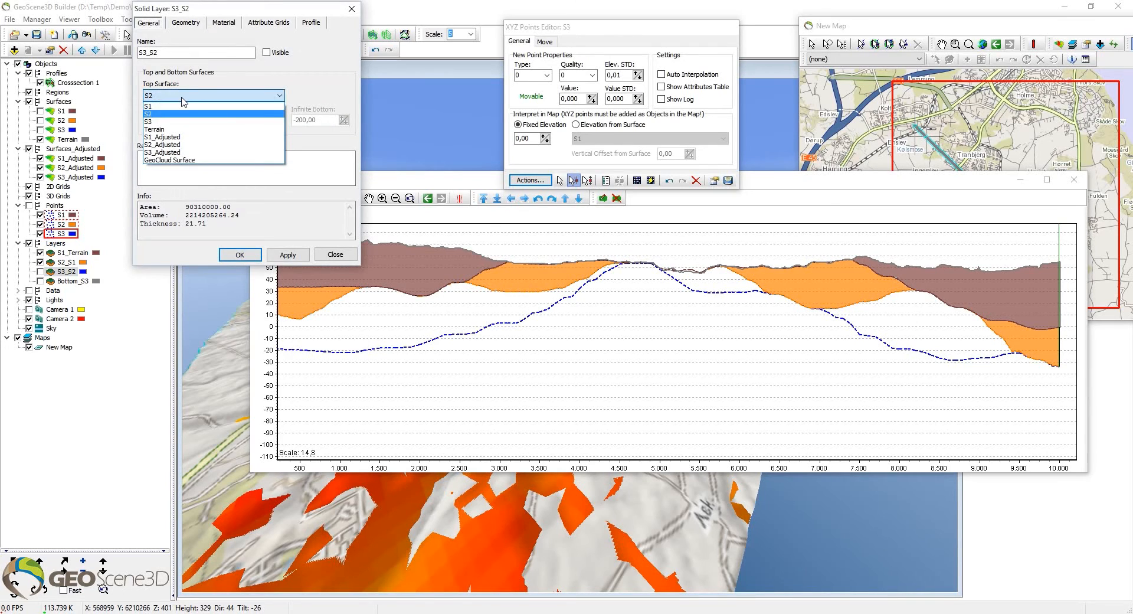
click(177, 144)
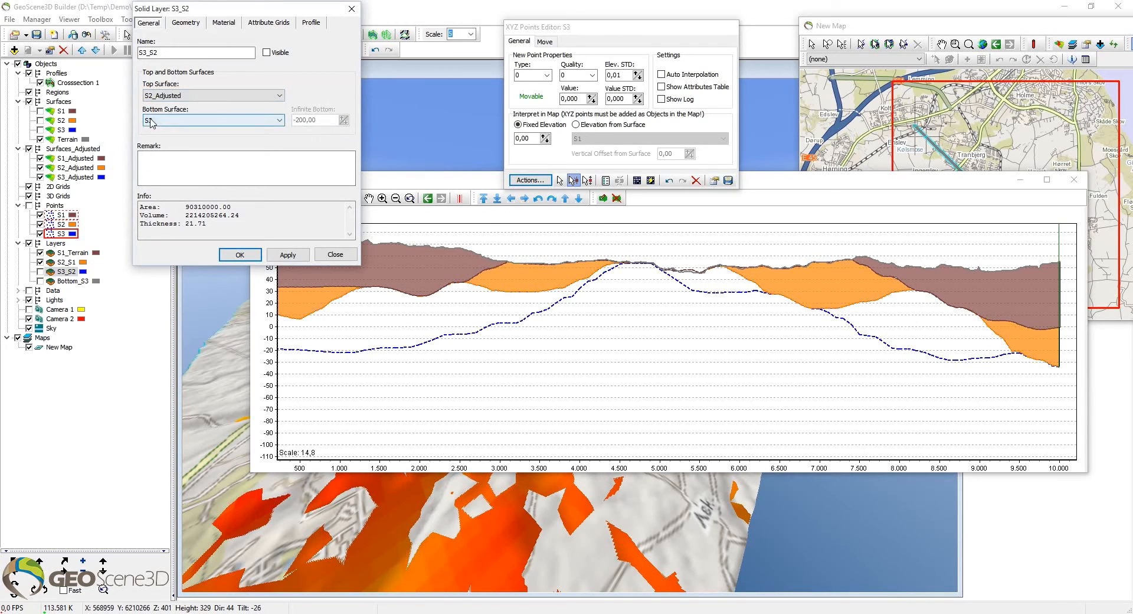
click(151, 122)
click(174, 178)
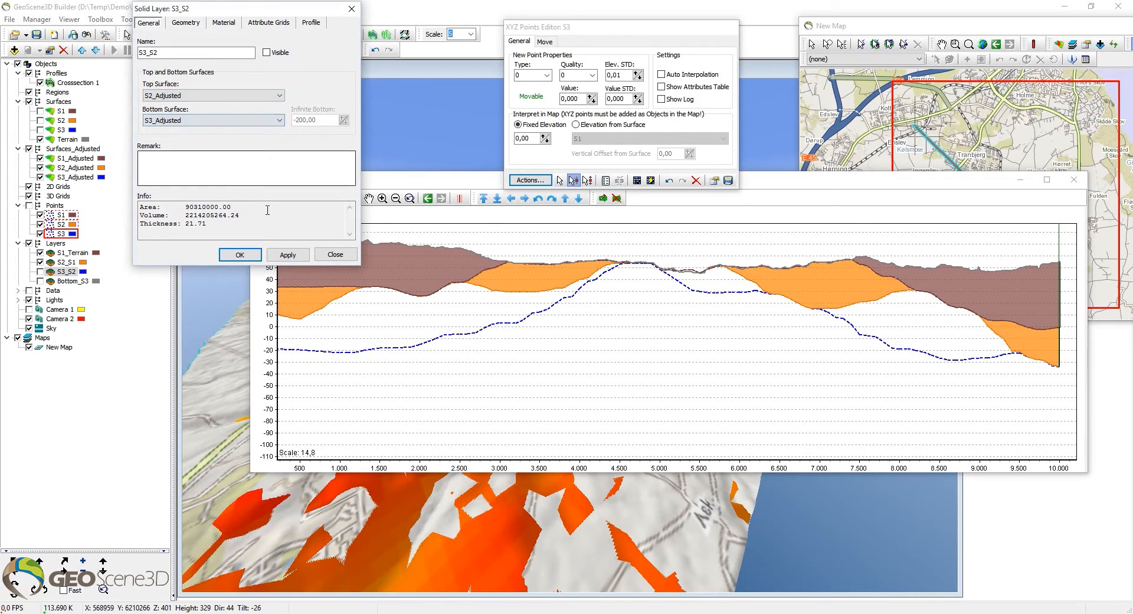
click(240, 254)
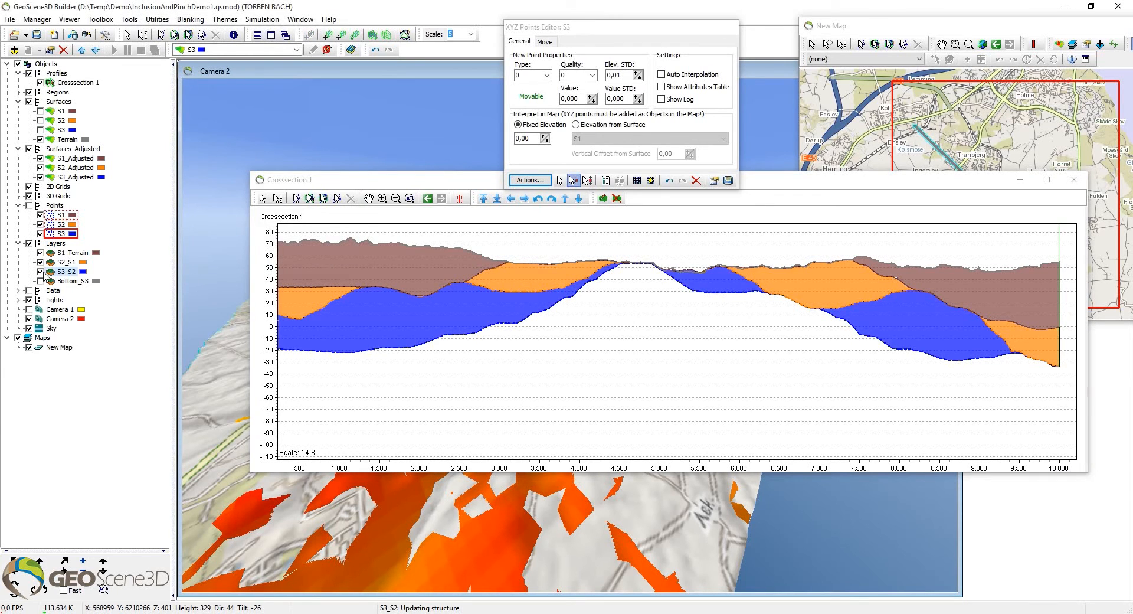
Step: Set the Bottom_S3 layer's top surface to S3_Adjusted, leaving its bottom surface at none, and display the layer
double_click(71, 282)
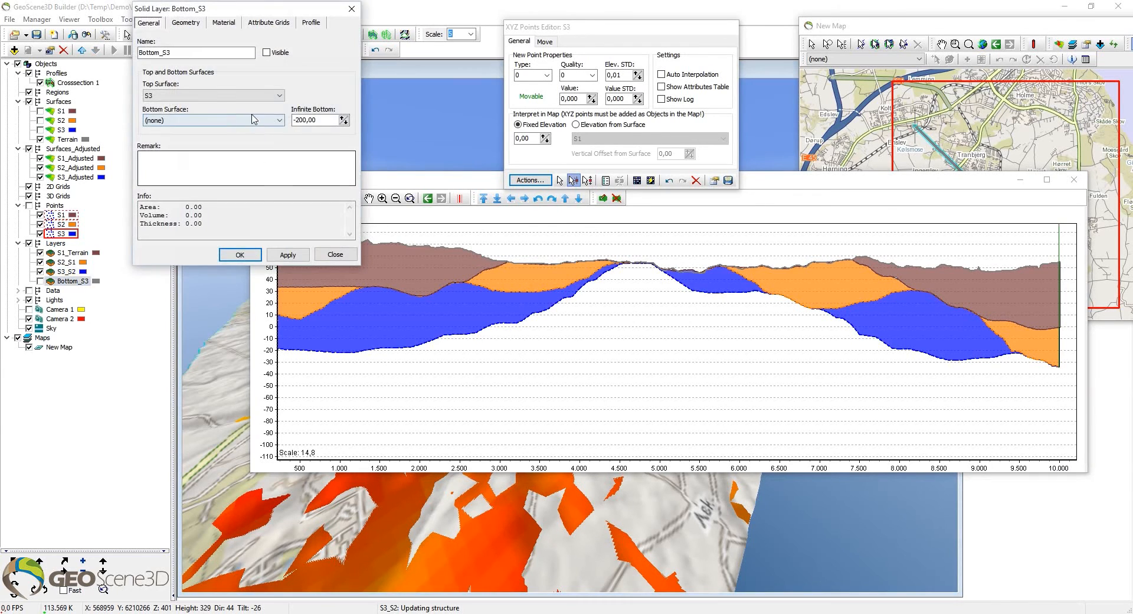
click(192, 95)
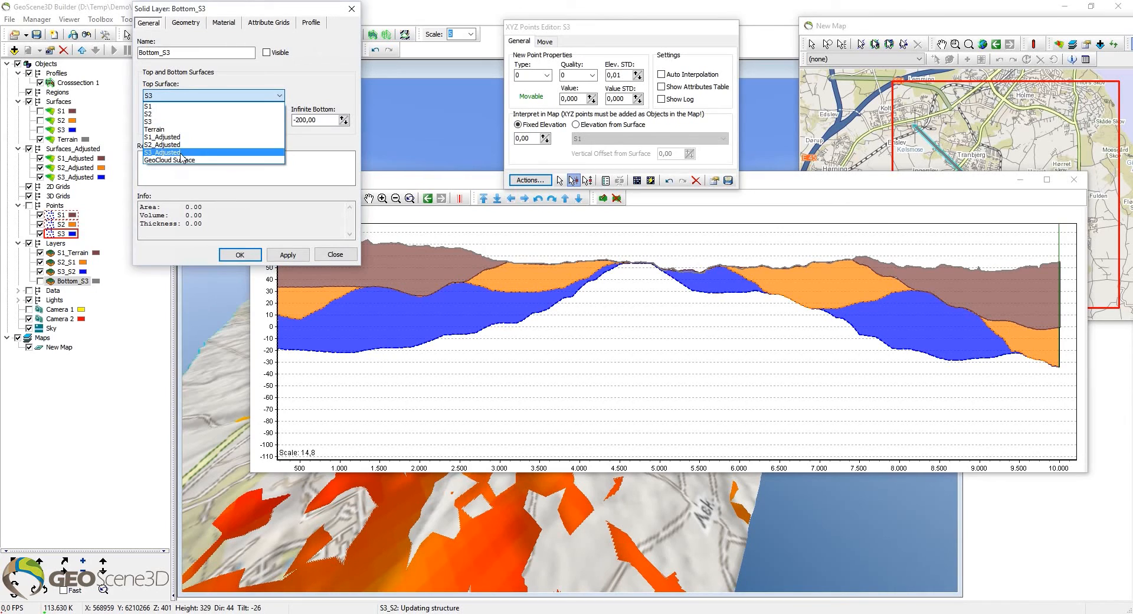
click(180, 152)
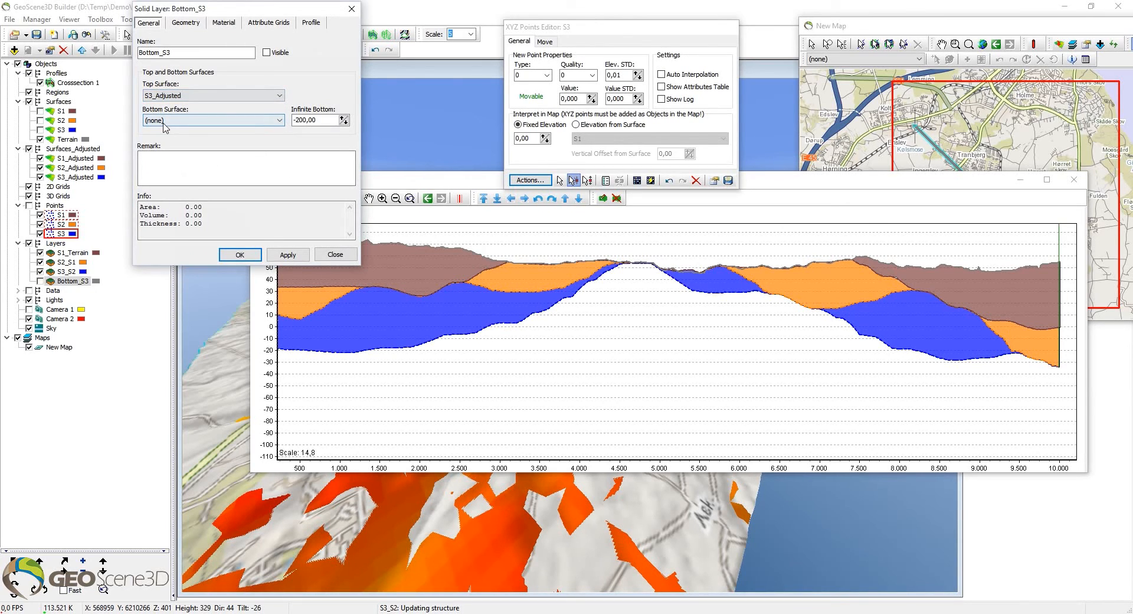
click(240, 254)
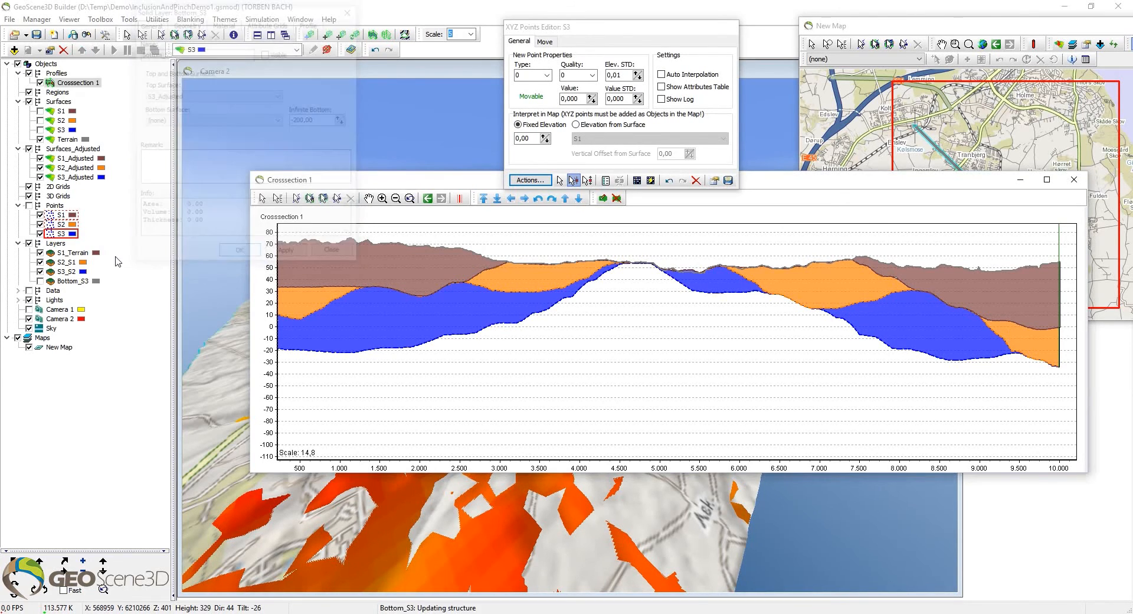
click(41, 281)
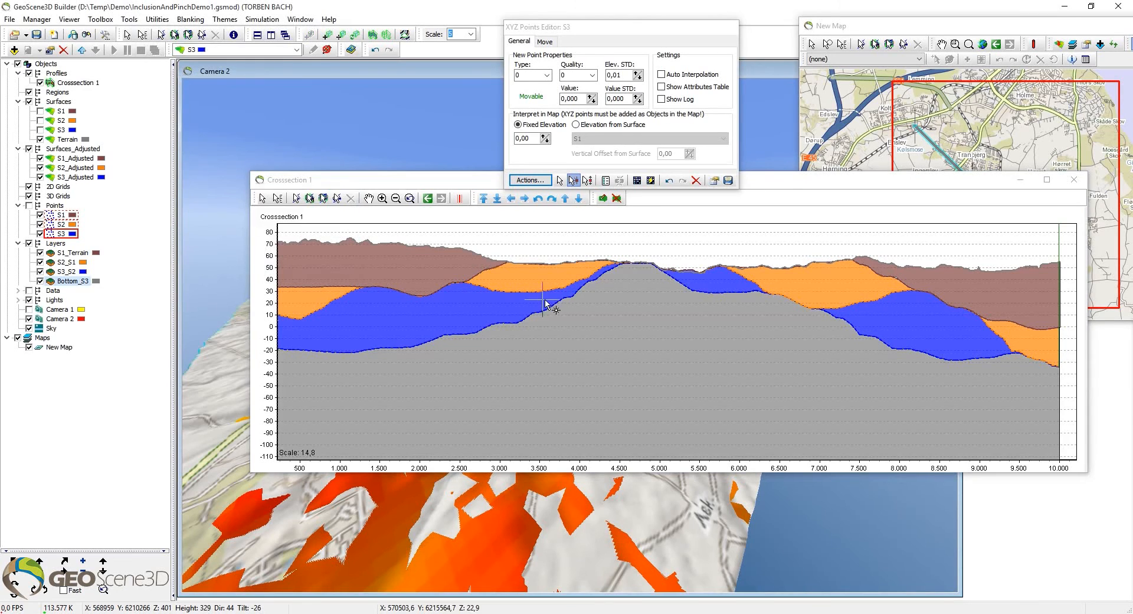